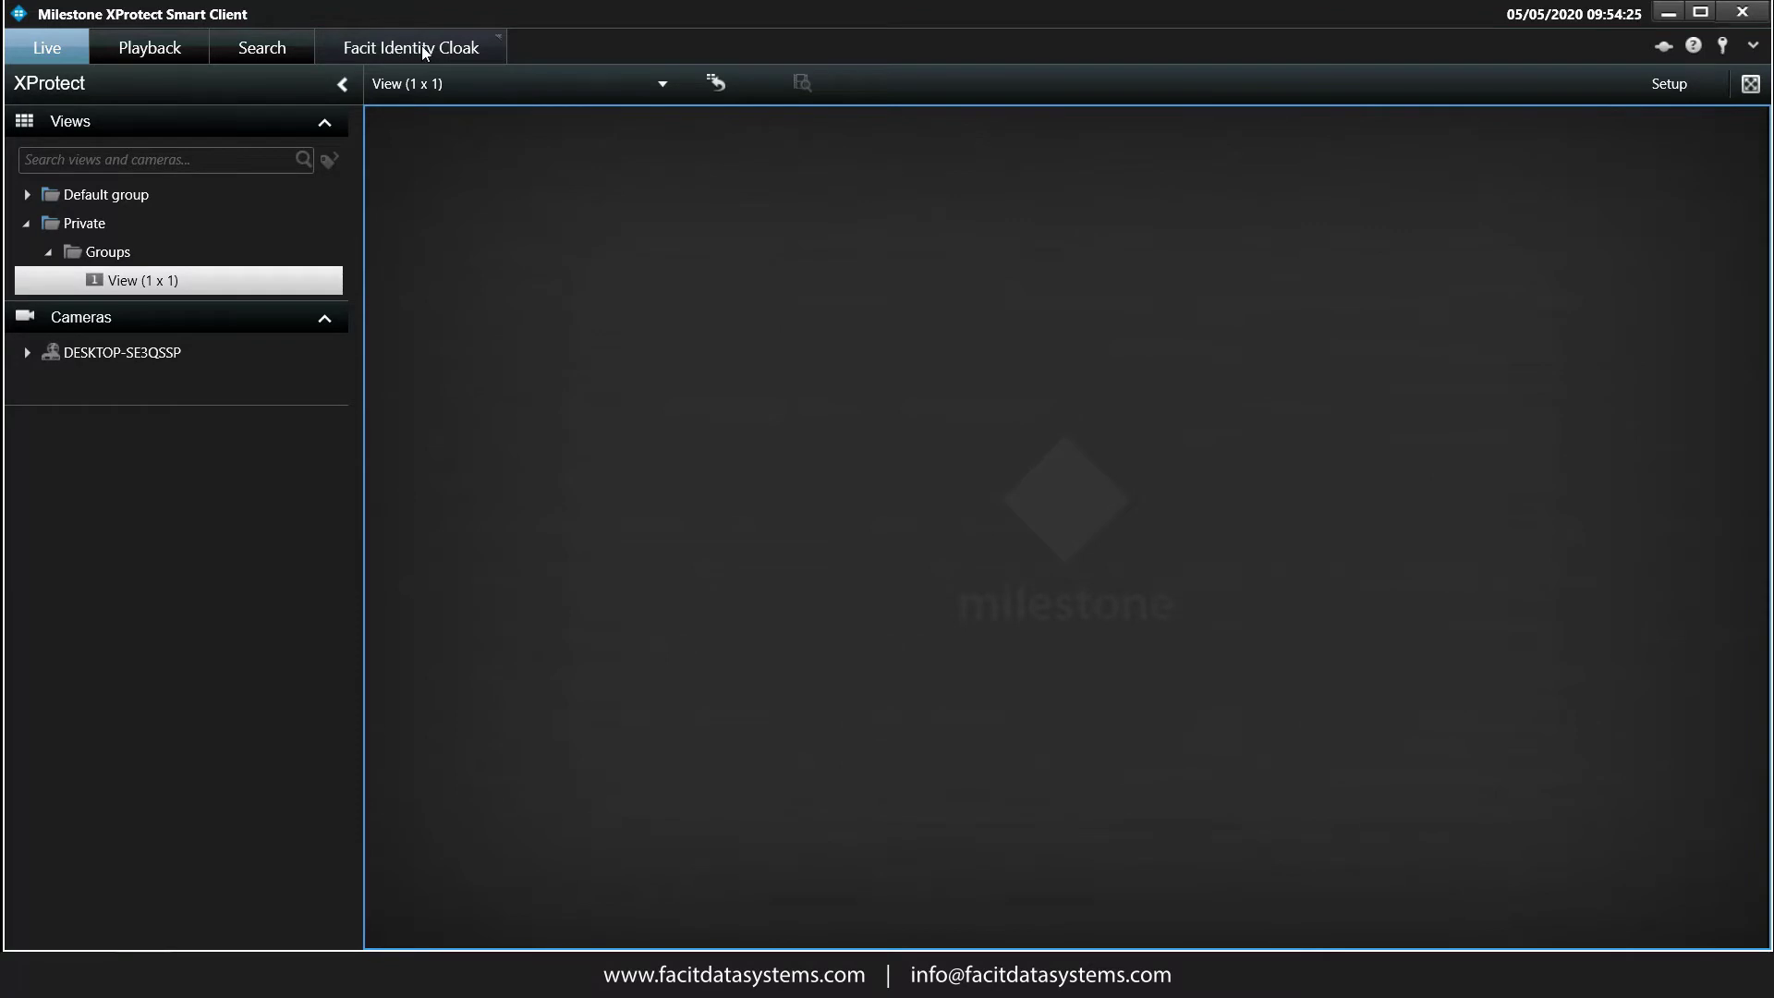
Switch to Facit Identity Cloak and list the cameras available to choose from.
left_click(413, 51)
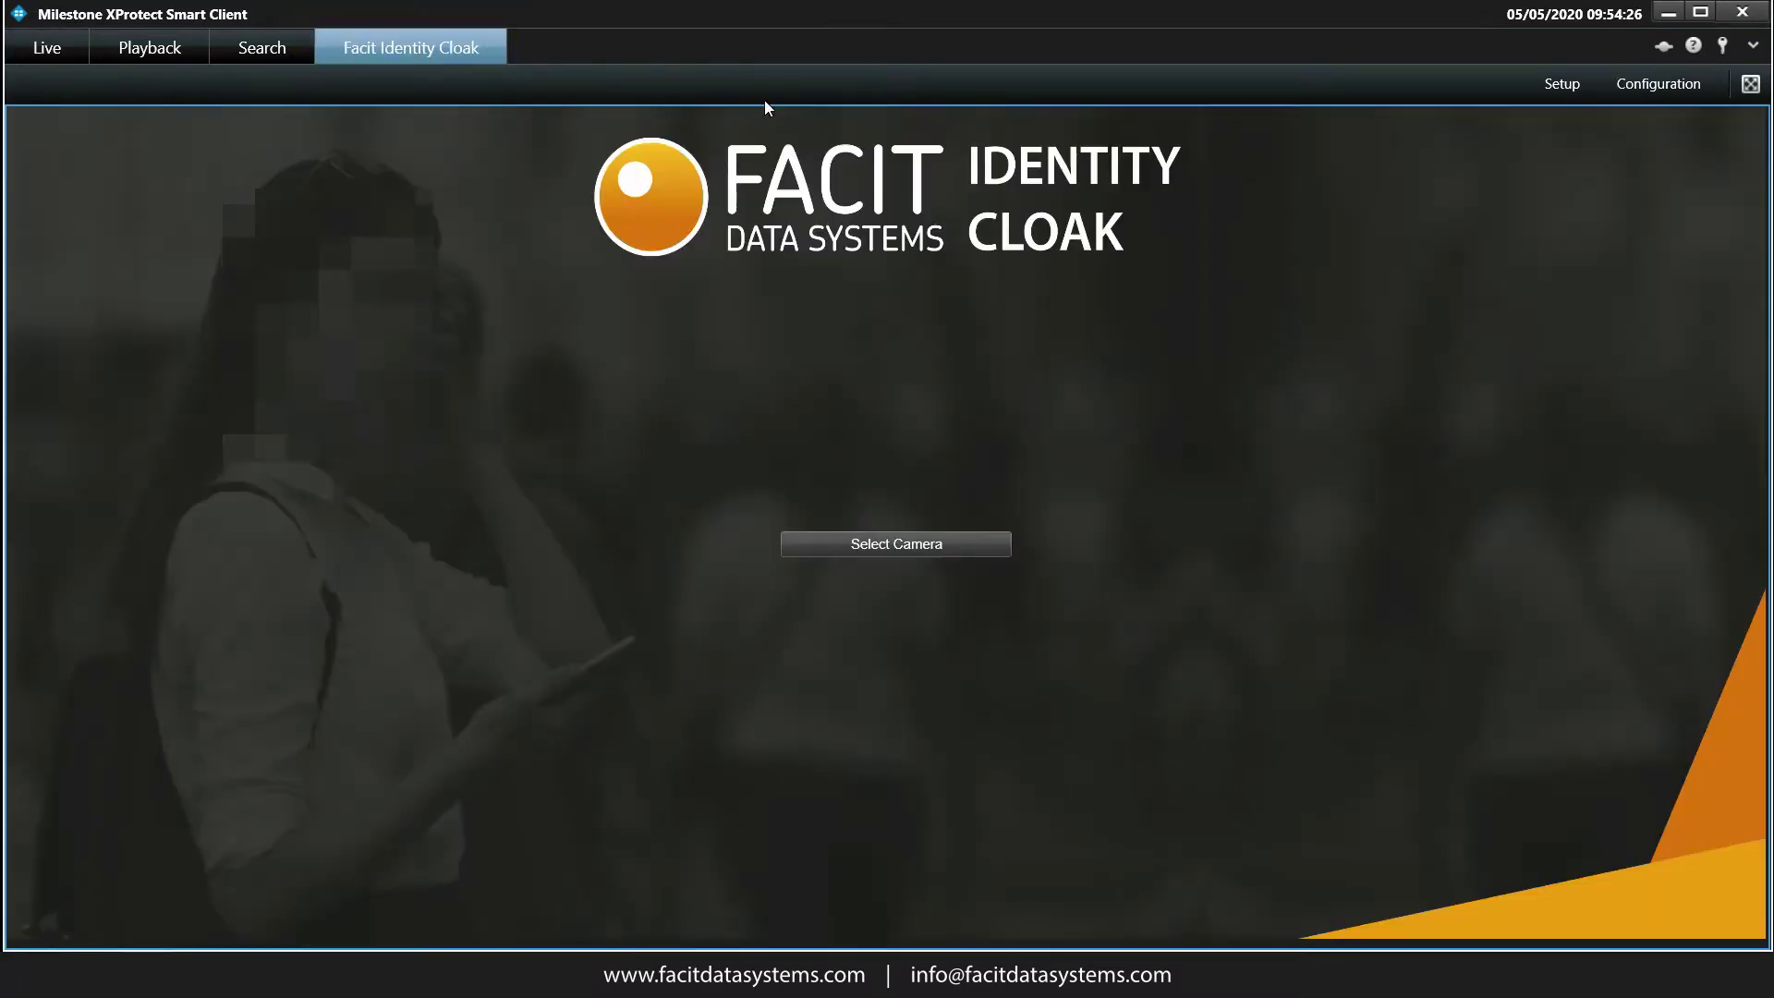
left_click(897, 547)
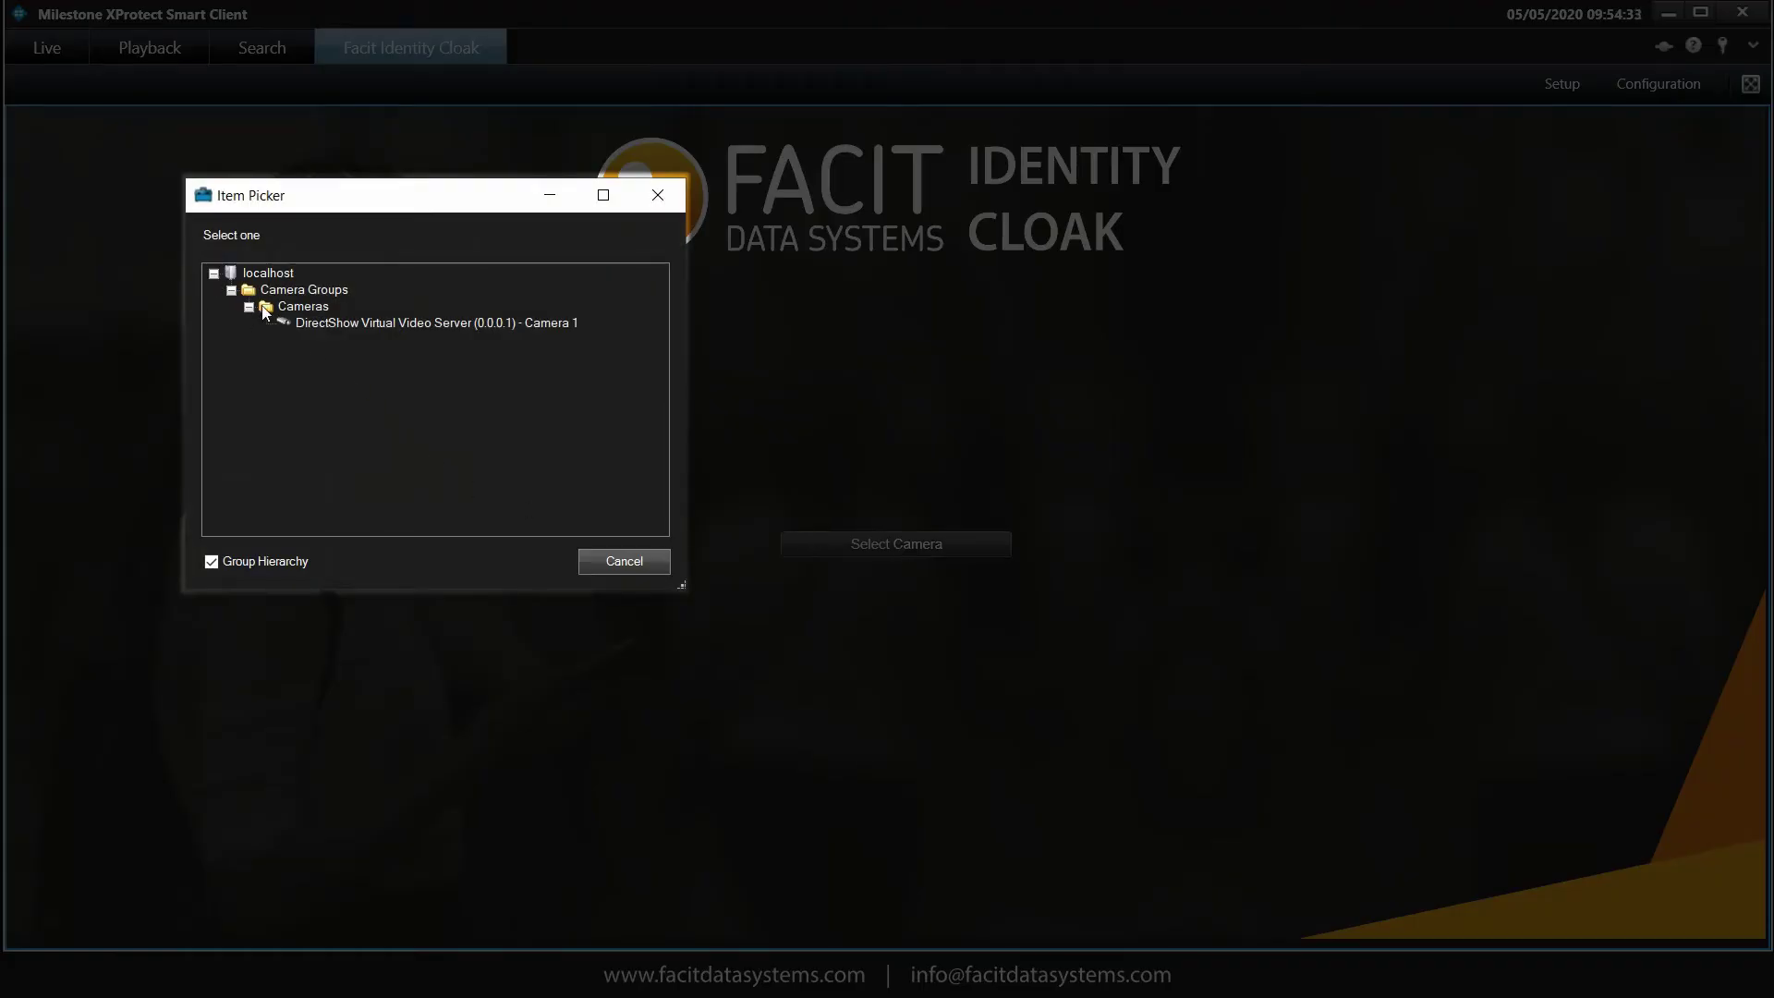
Load DirectShow Camera 1's supermarket footage and mark a clip from 09:44:33 to 09:46:01.
double_click(384, 321)
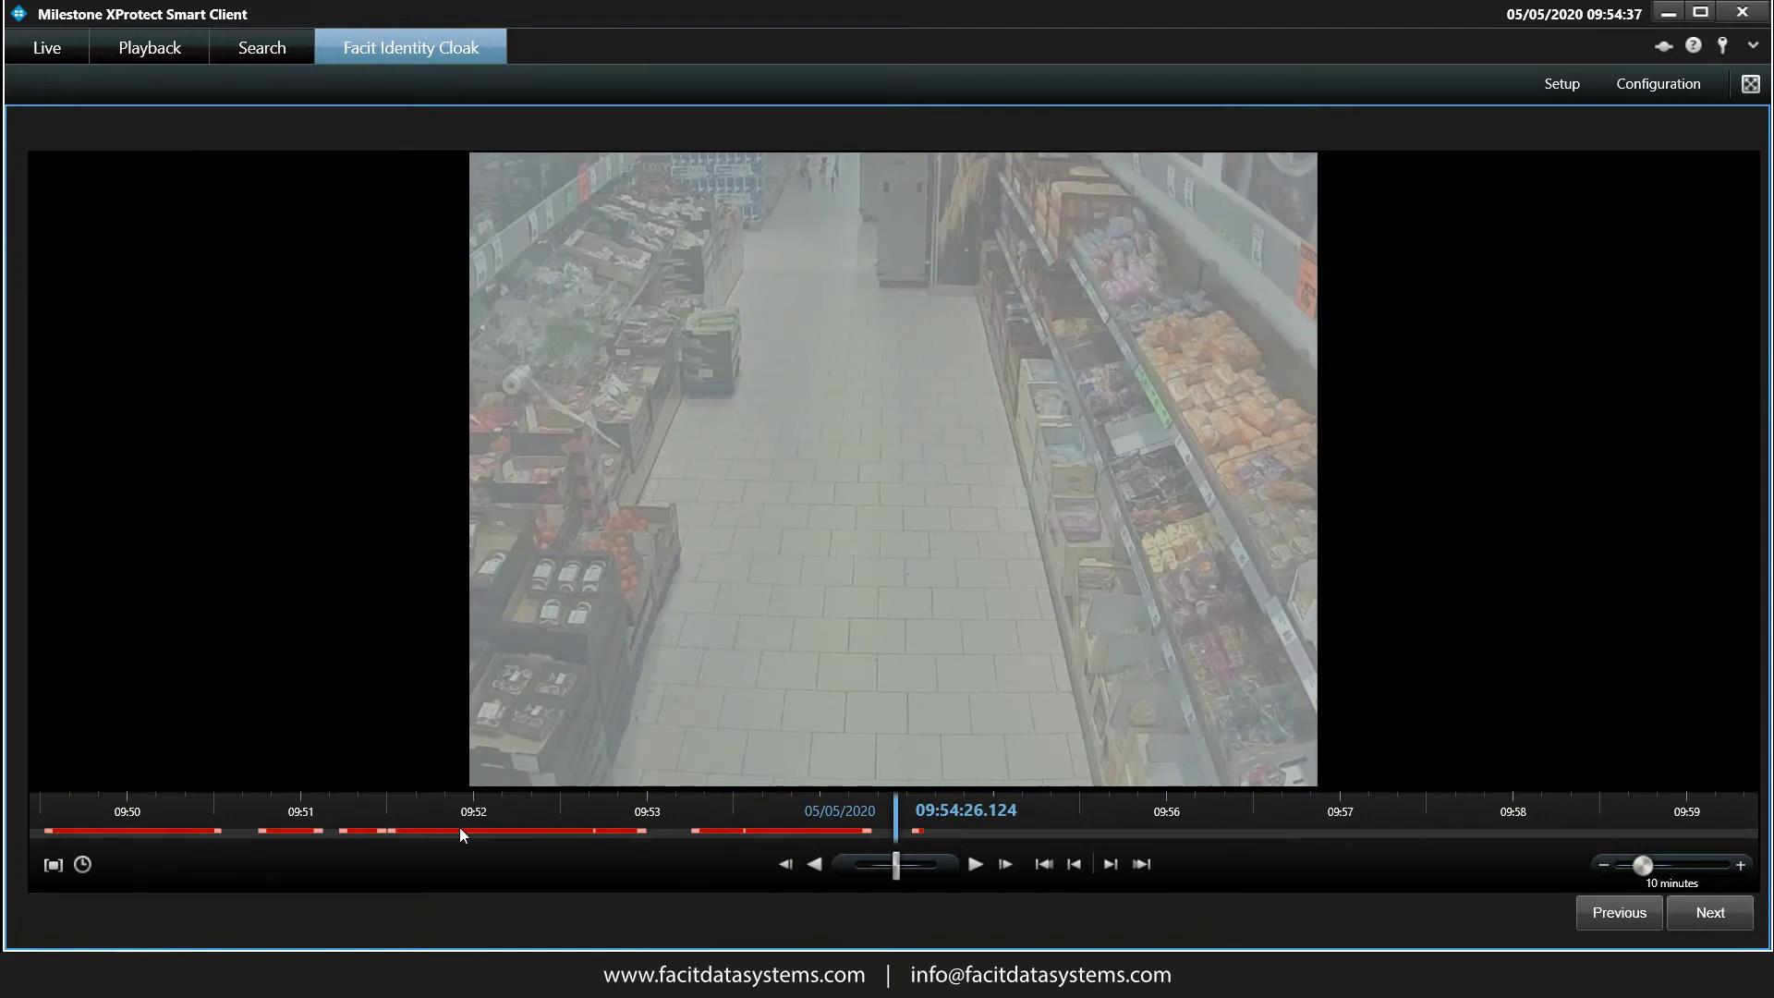
left_click_drag(362, 813, 1098, 812)
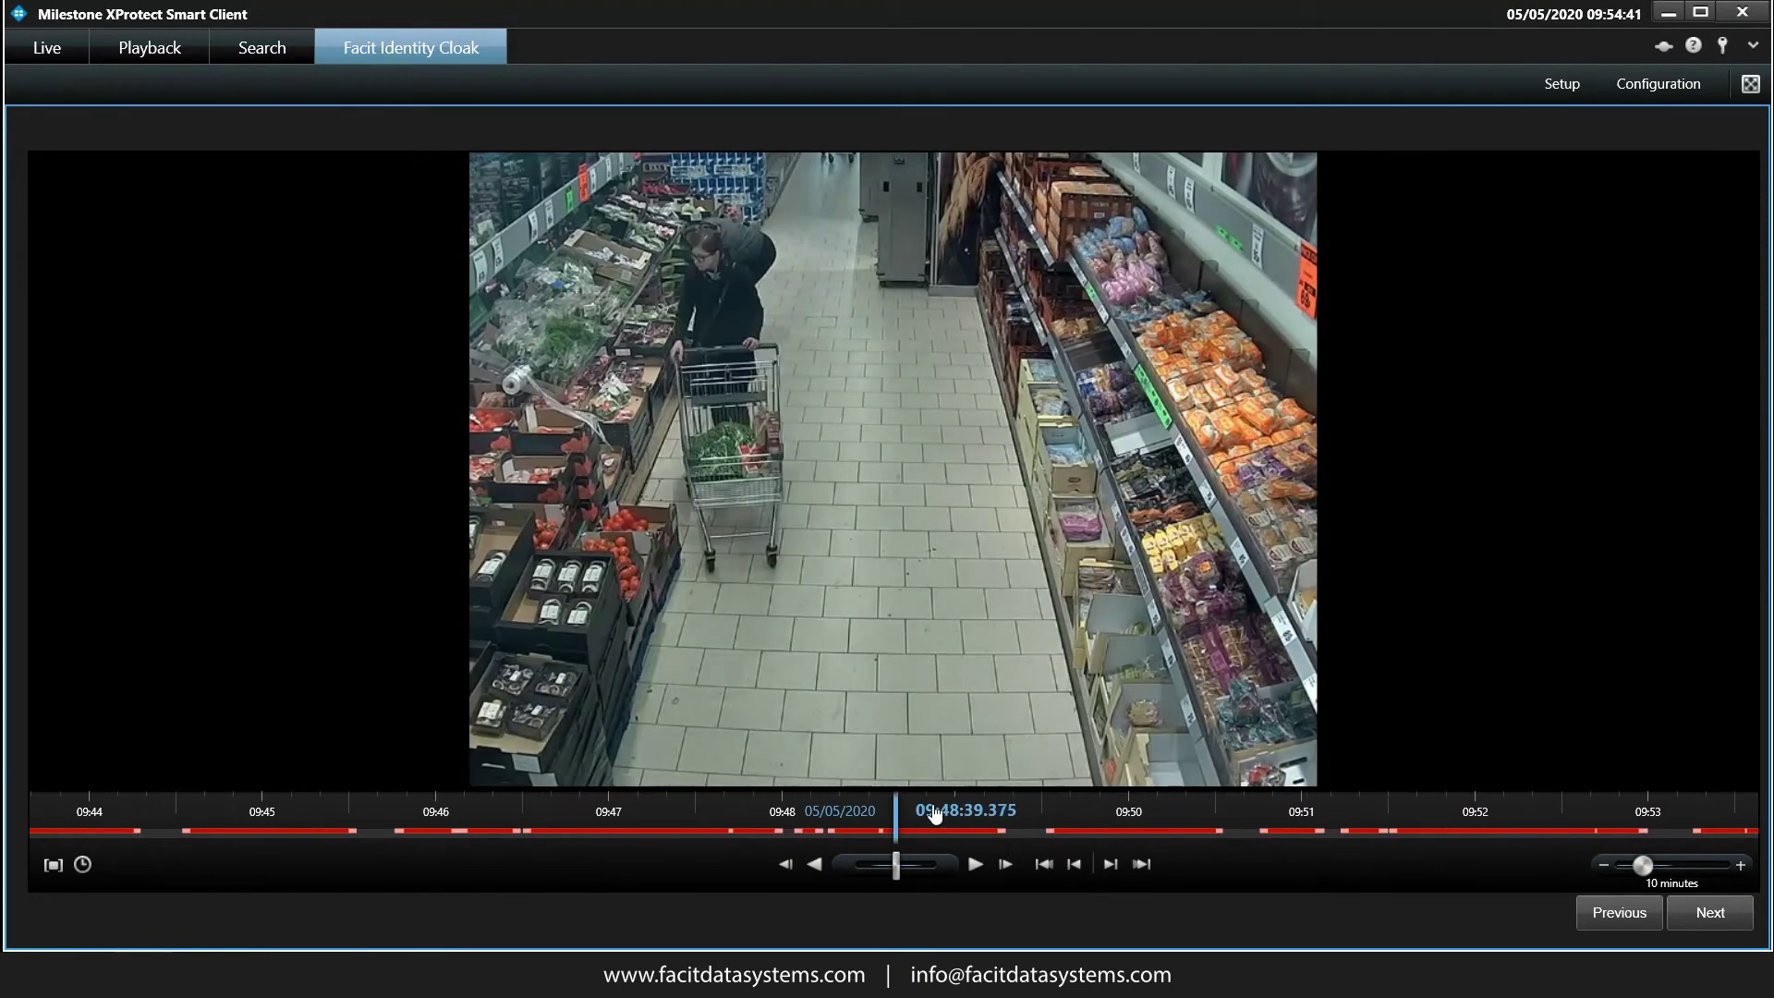
left_click(845, 813)
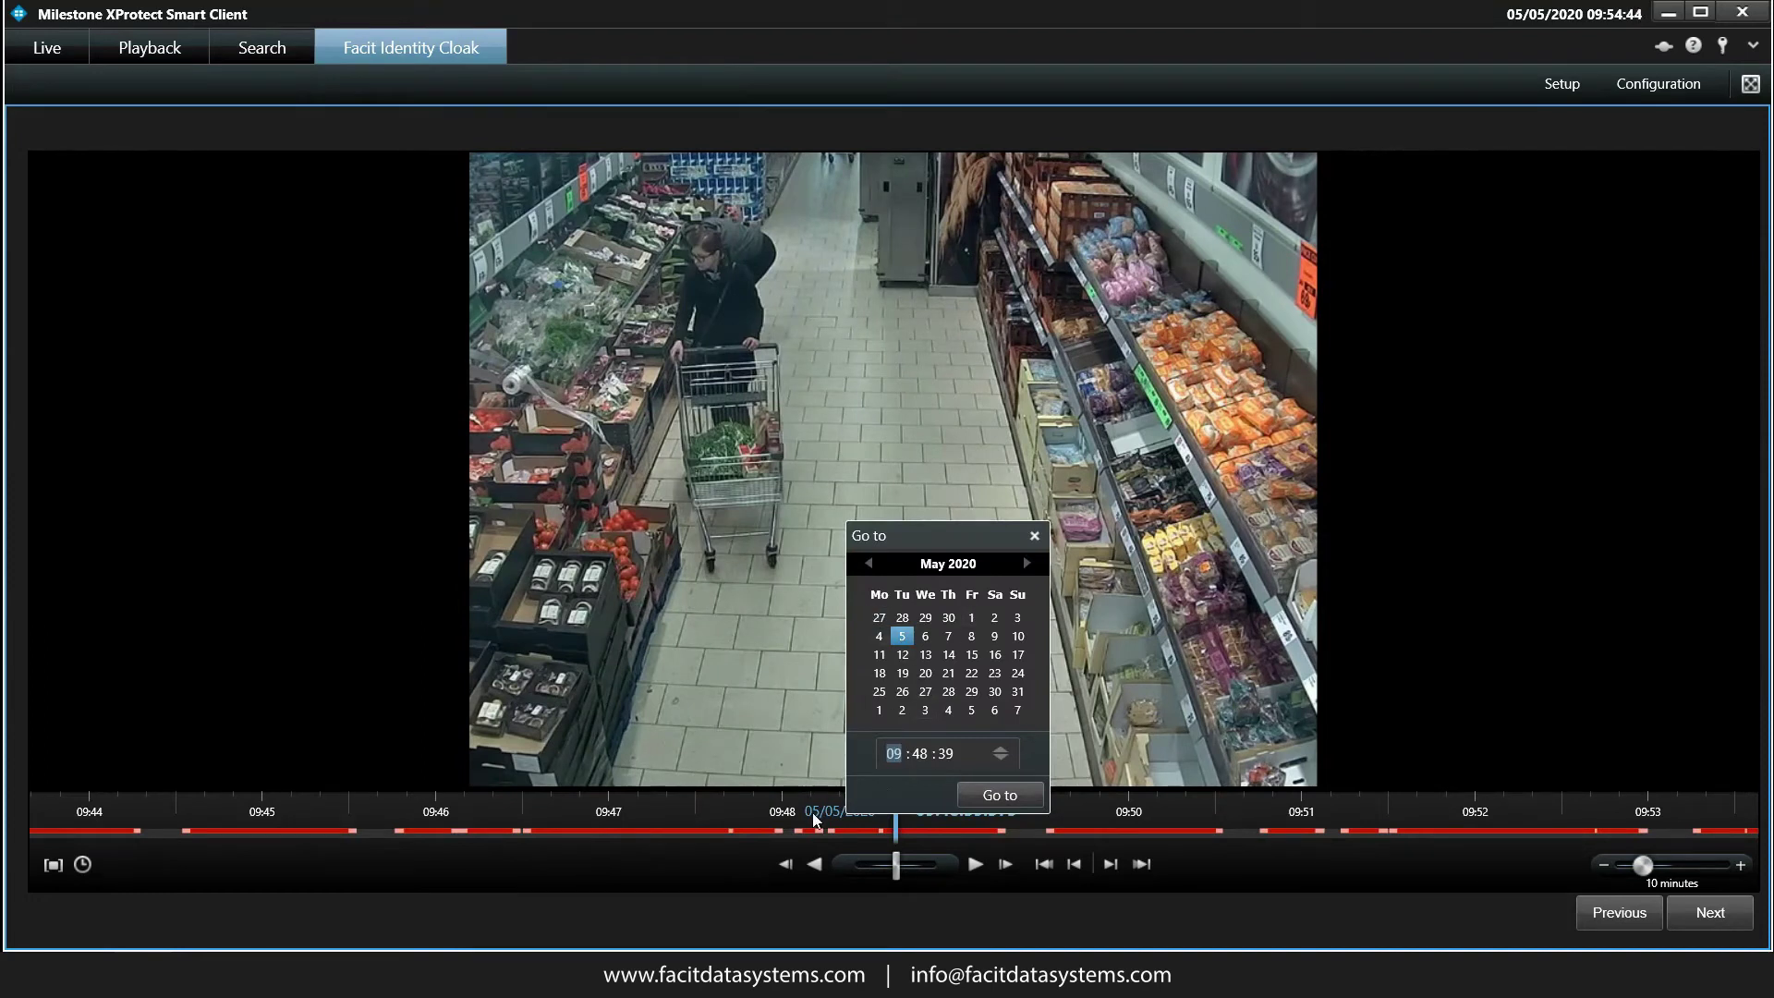
left_click(813, 819)
left_click(954, 811)
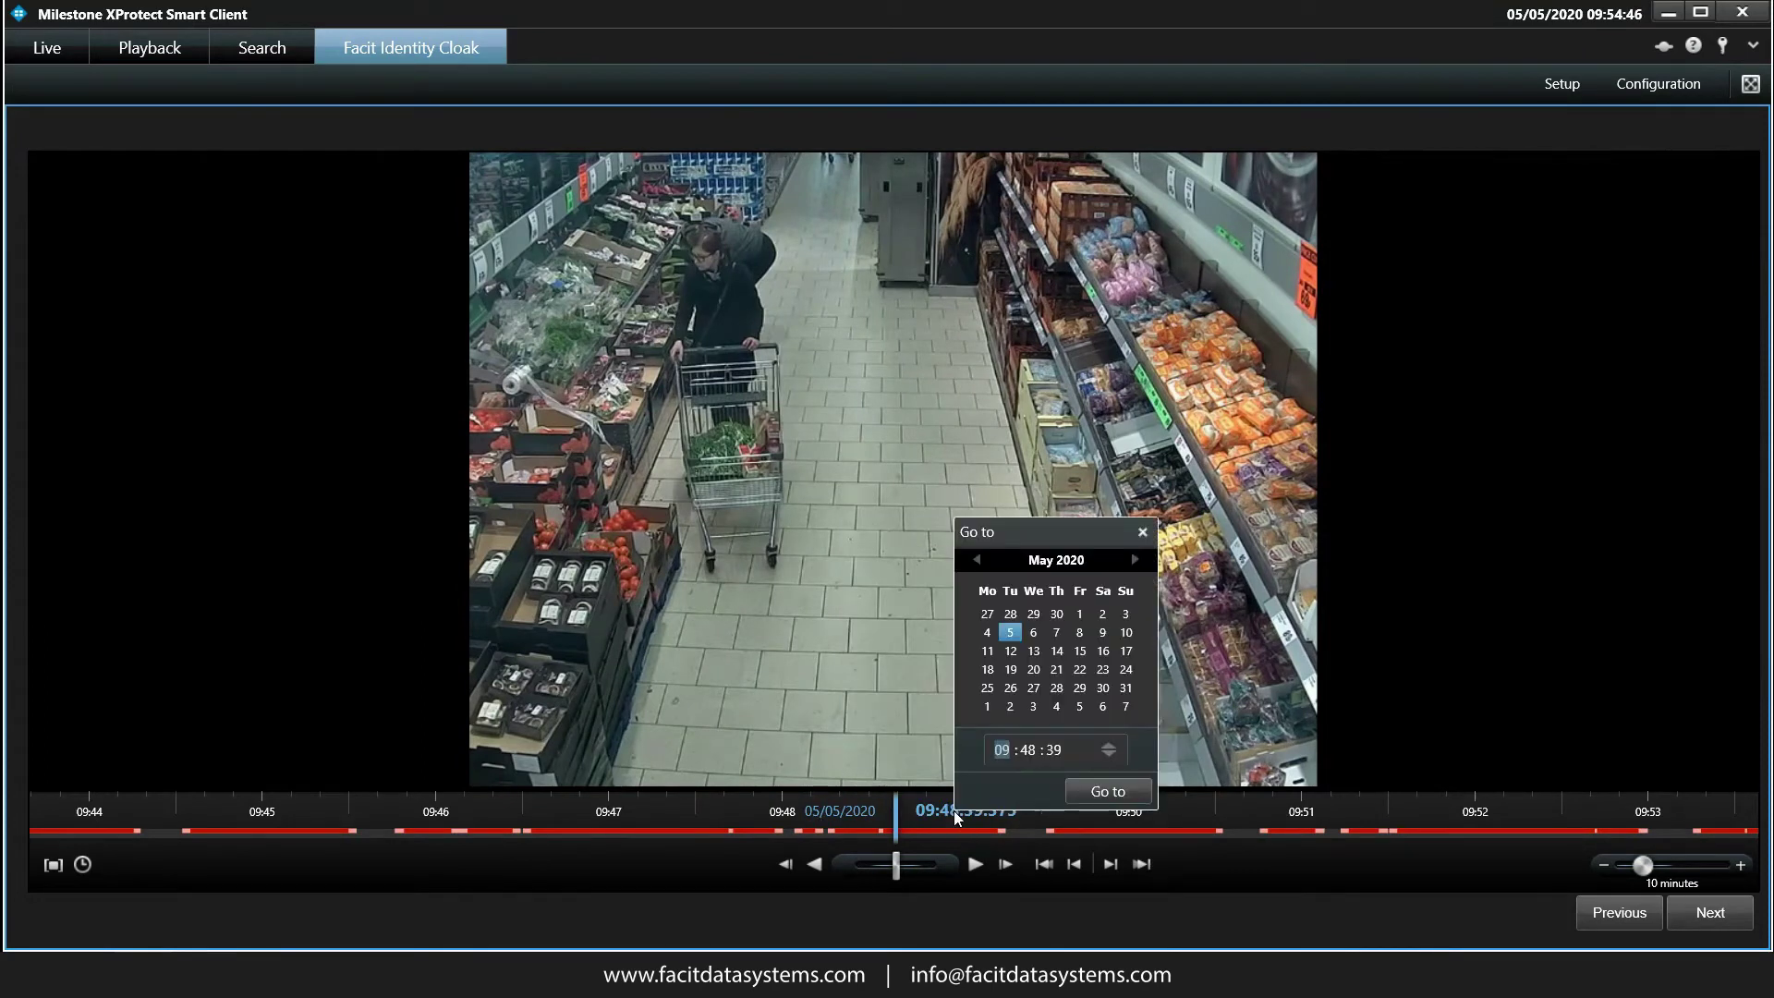
left_click(589, 825)
left_click_drag(497, 813, 1208, 813)
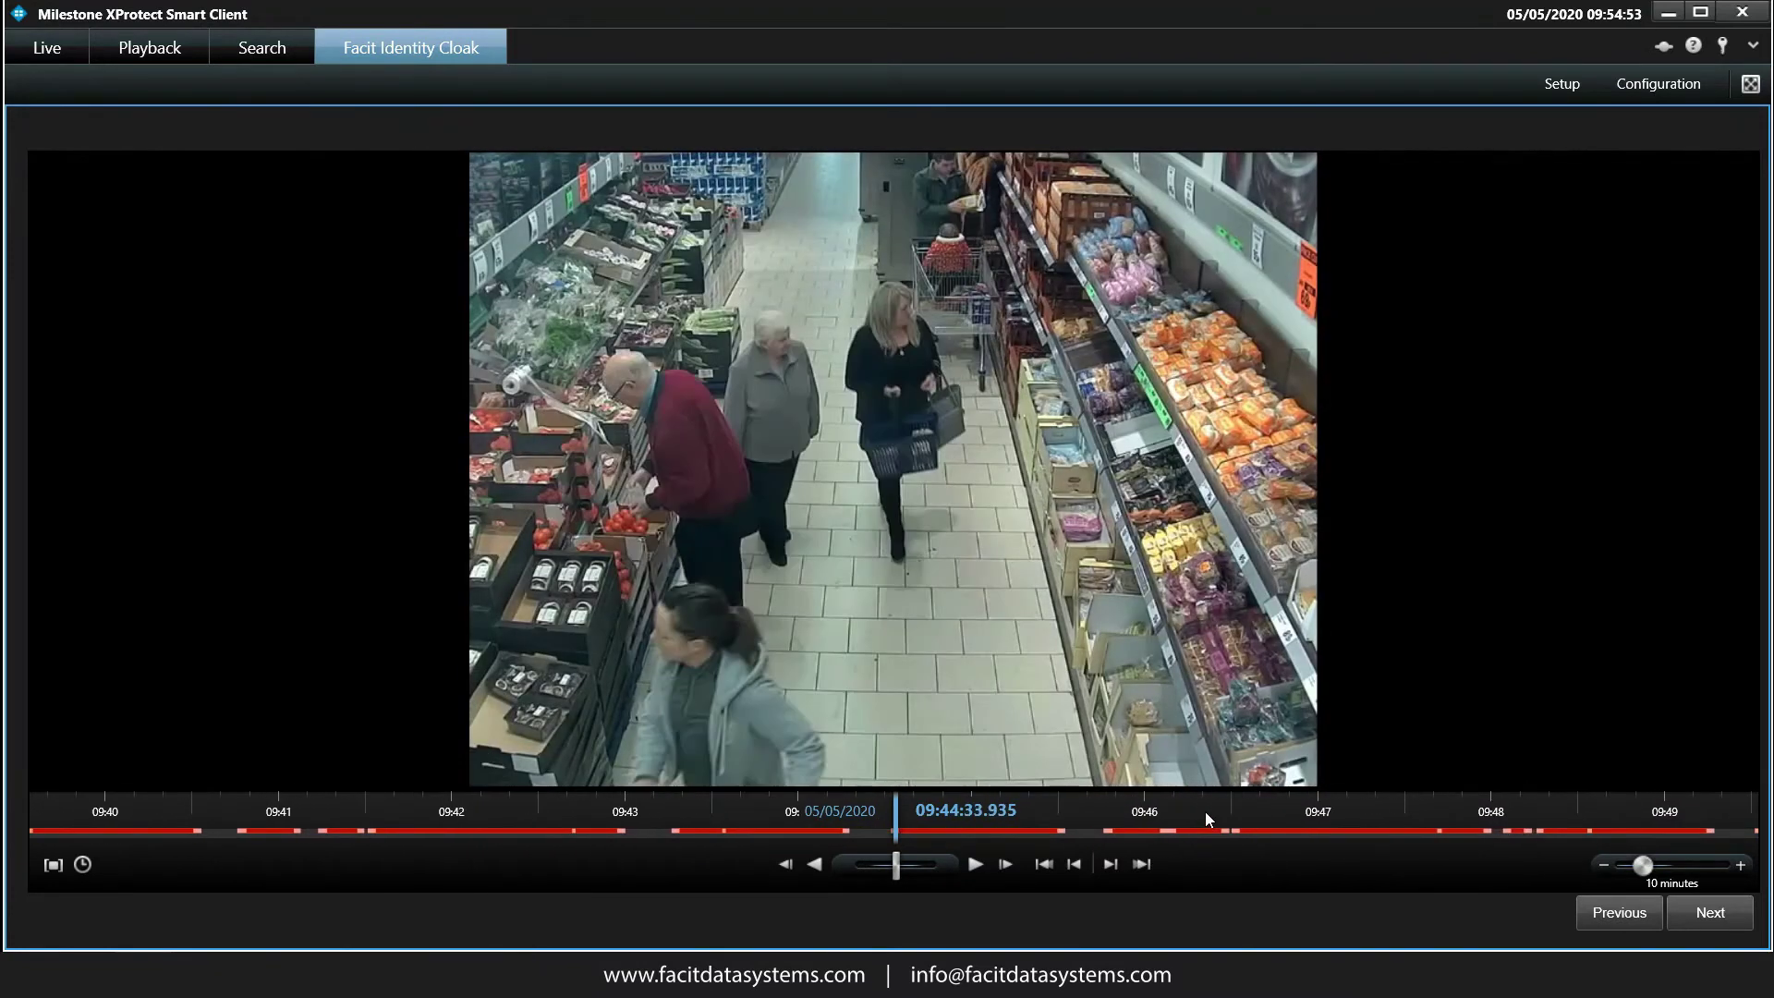
left_click(52, 866)
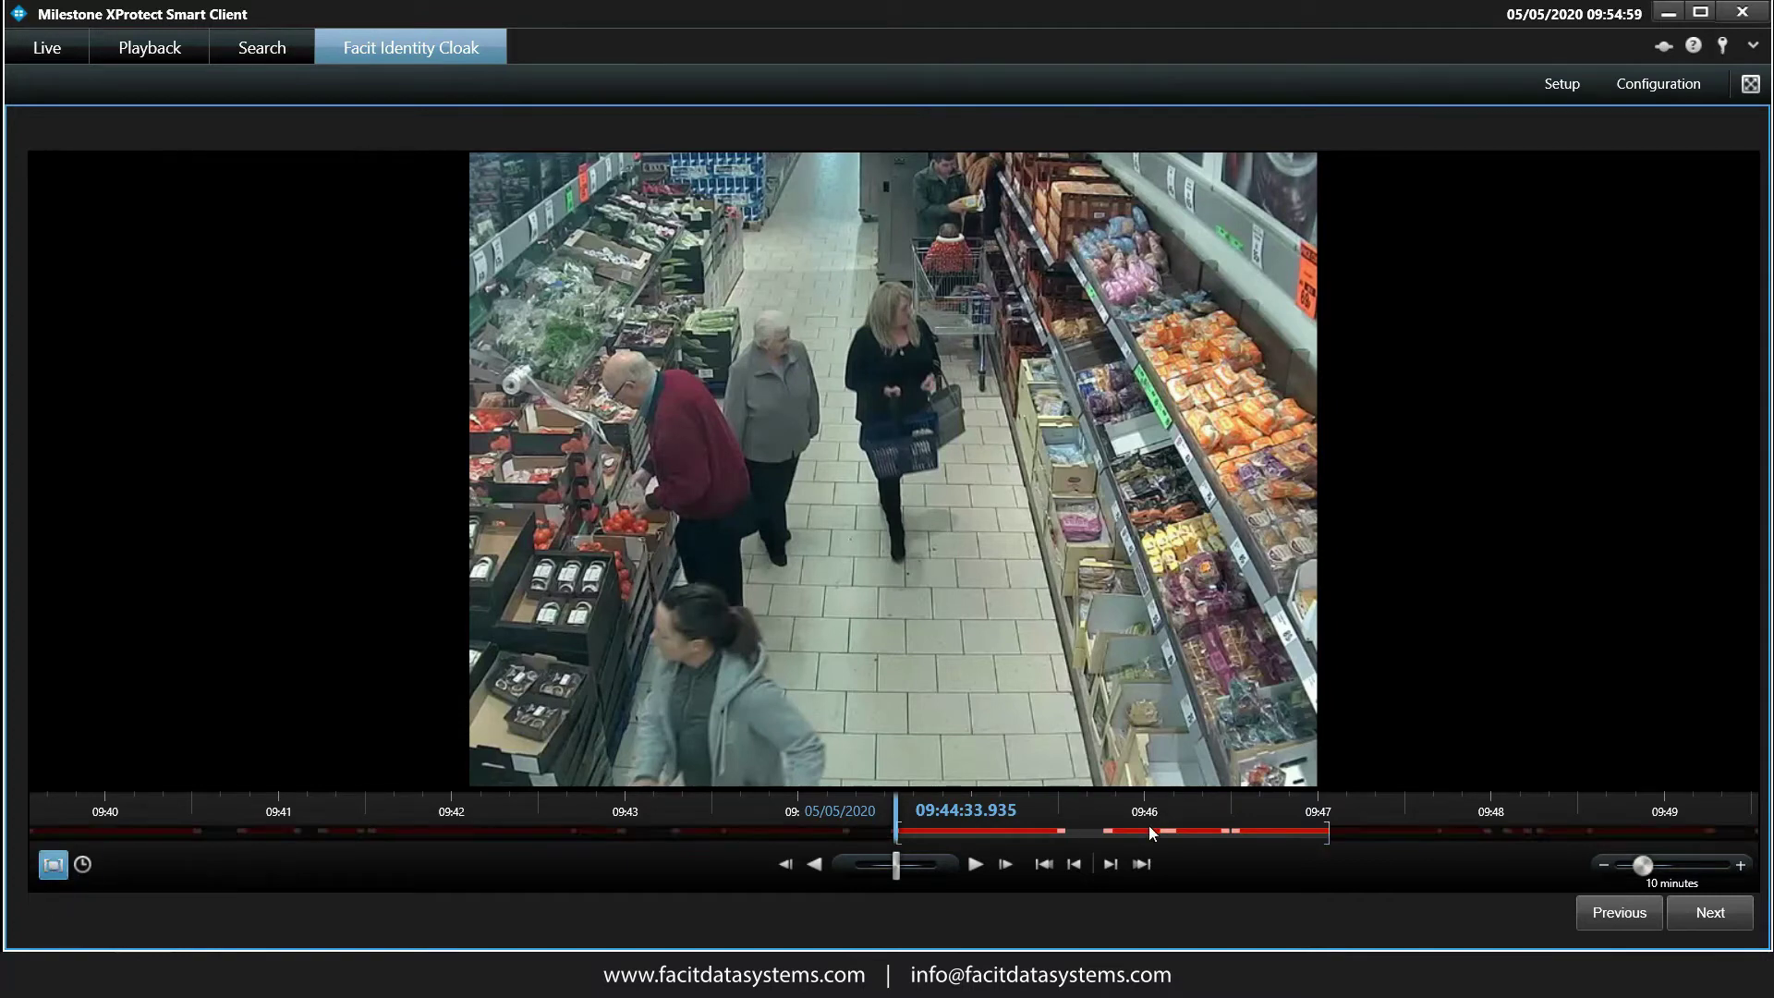
left_click_drag(1333, 834, 1229, 833)
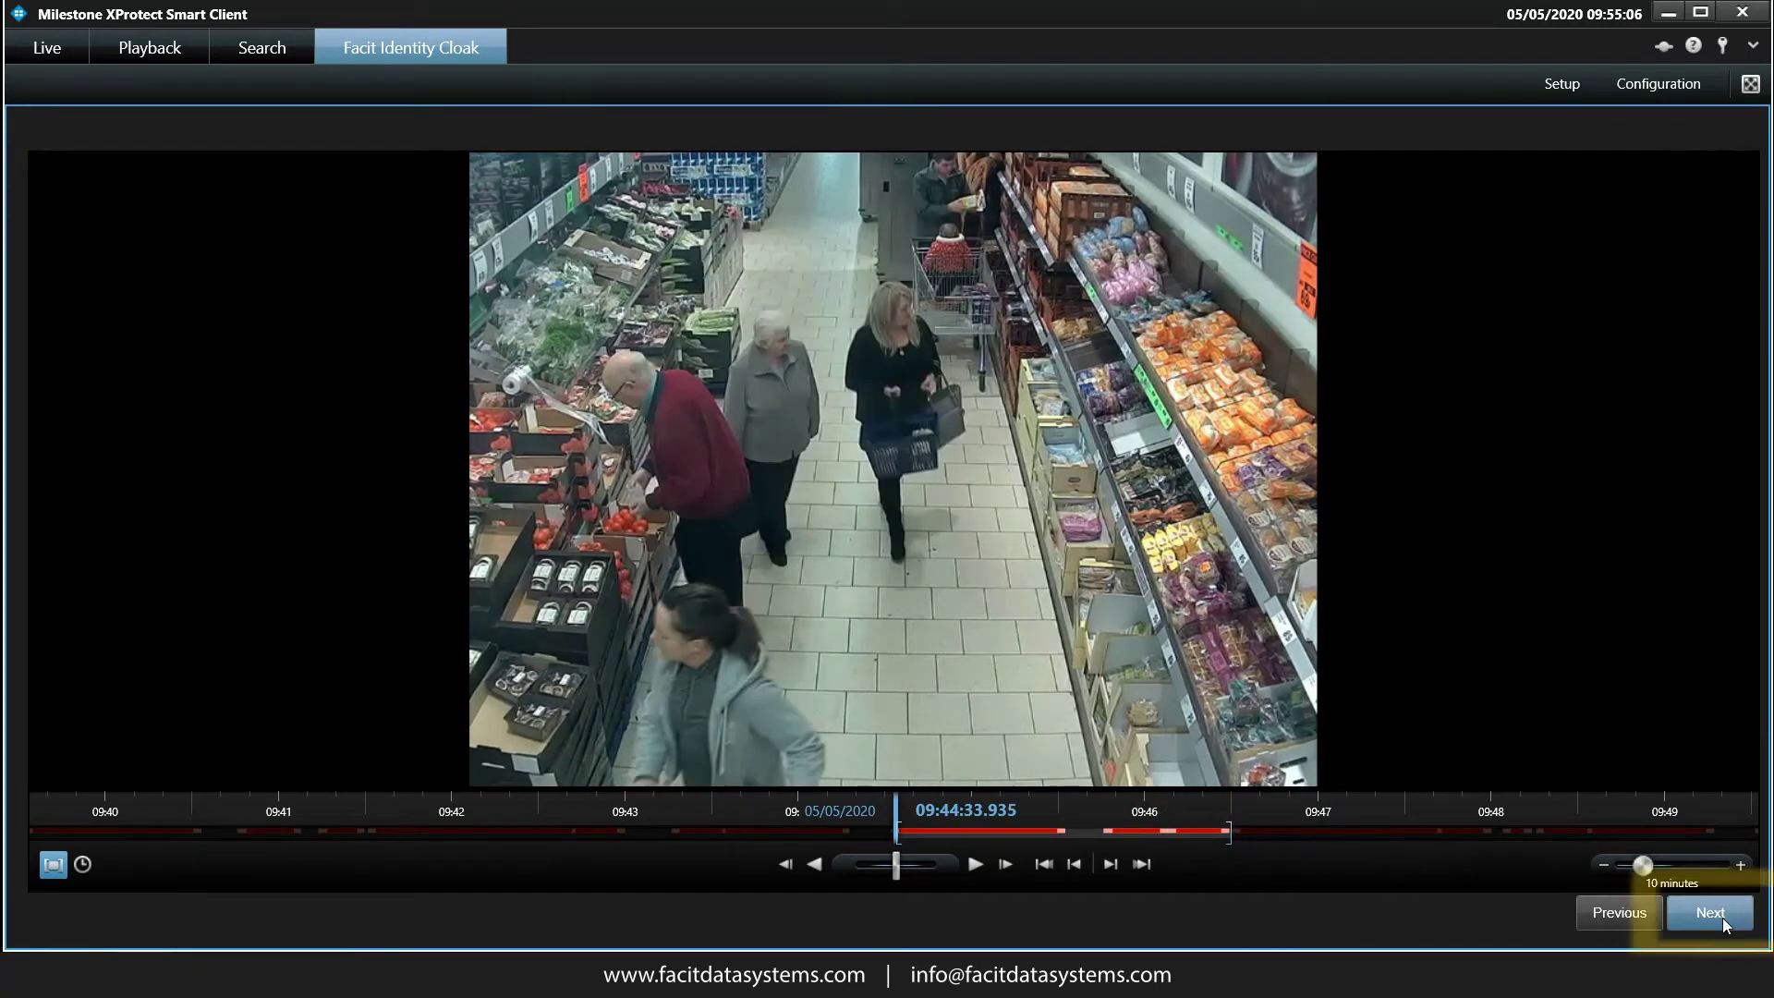
Move the clip into the tracking editor and start a new Rectangle-shaped track.
left_click(1711, 914)
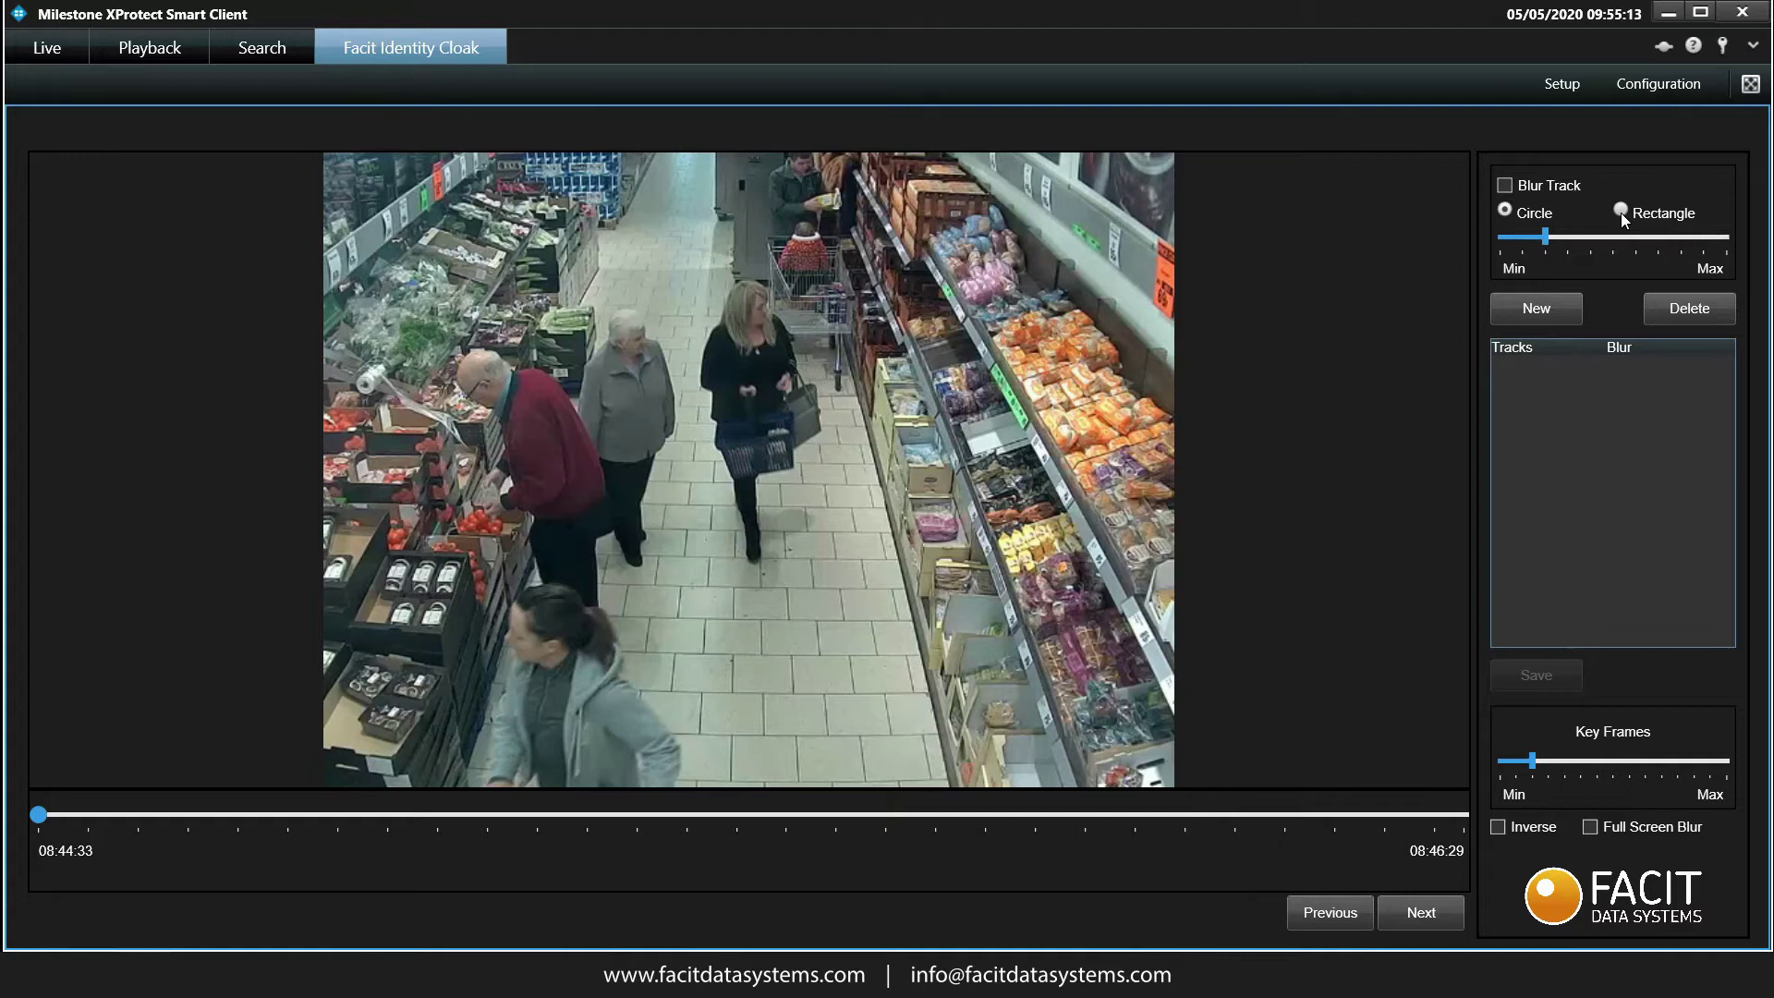
left_click(1621, 212)
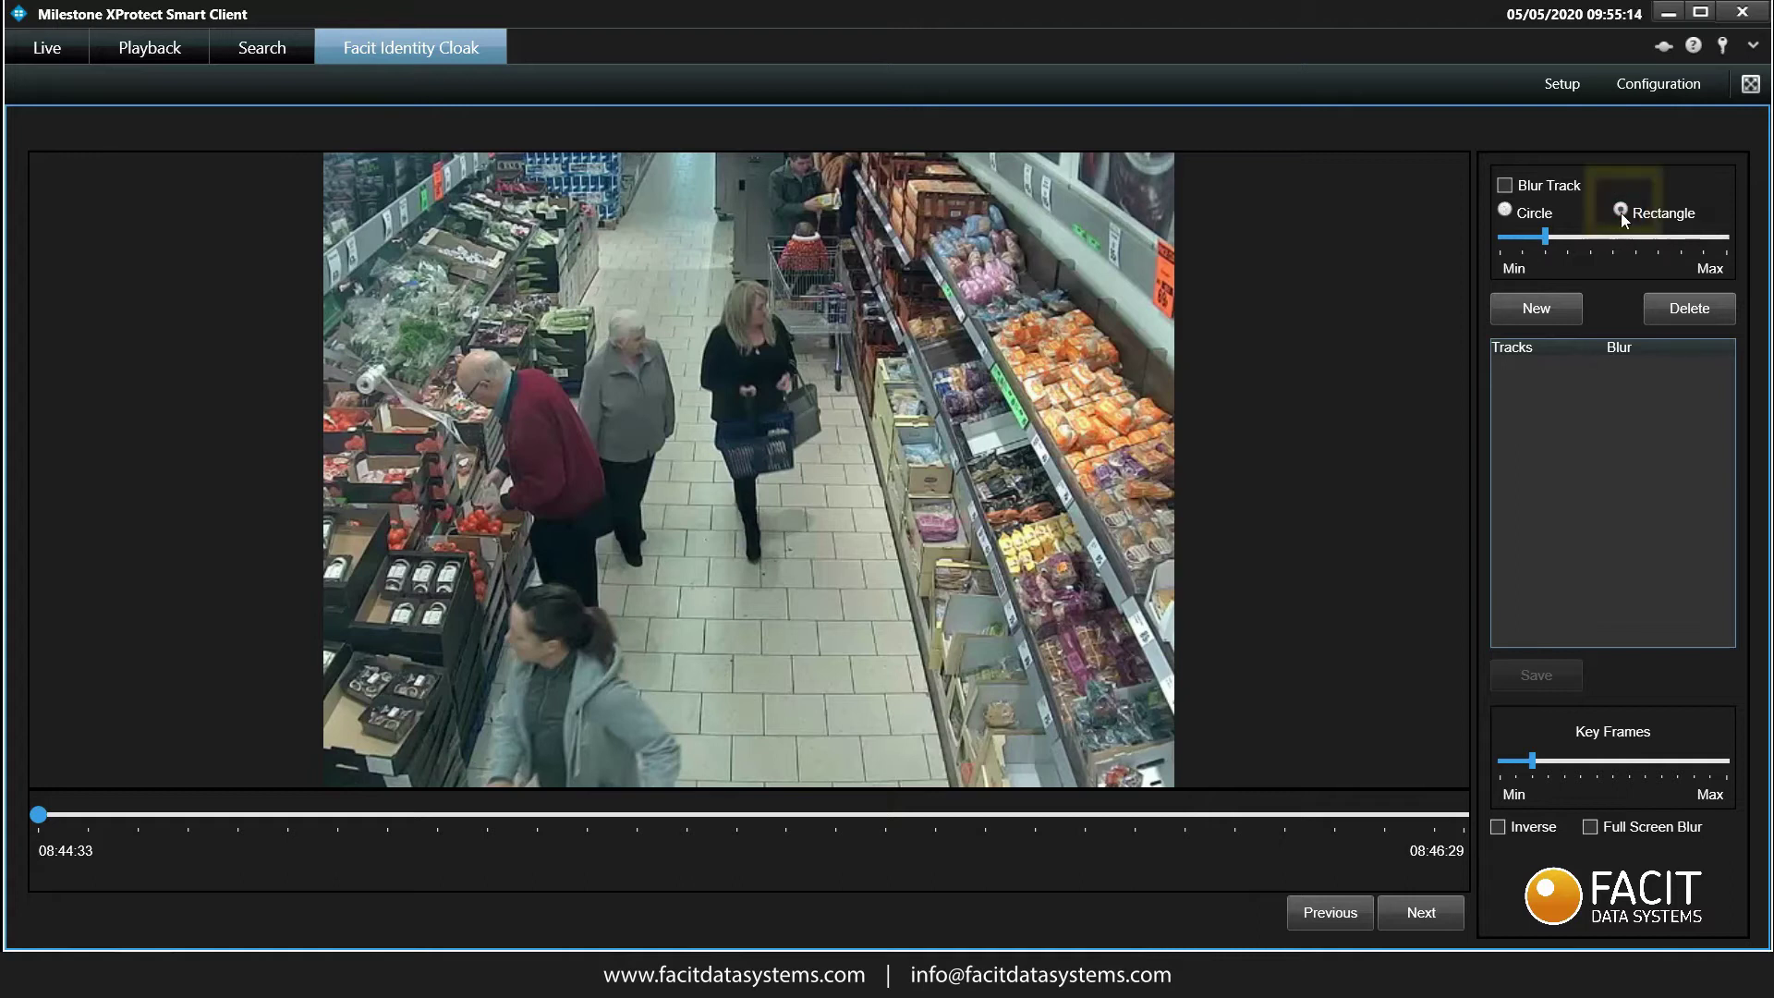
left_click(1553, 309)
Box the blonde woman with the basket, follow her down the aisle, and save as Track 1.
left_click_drag(697, 269, 853, 566)
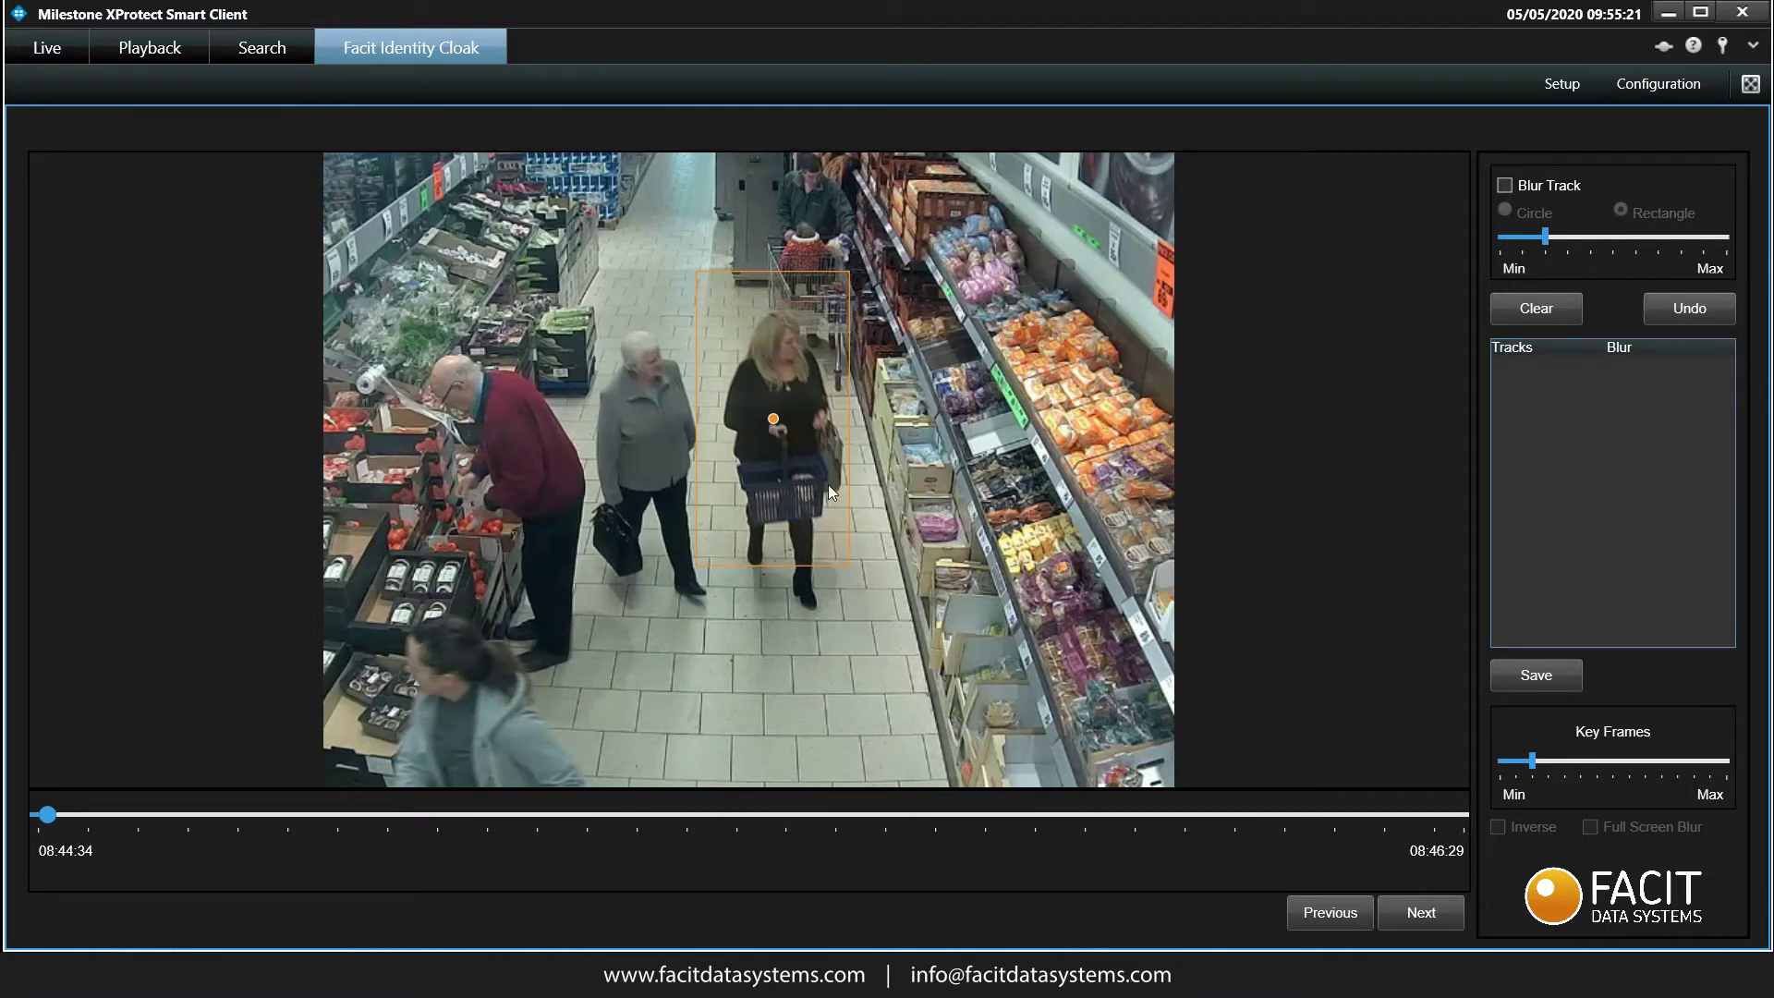
left_click(805, 461)
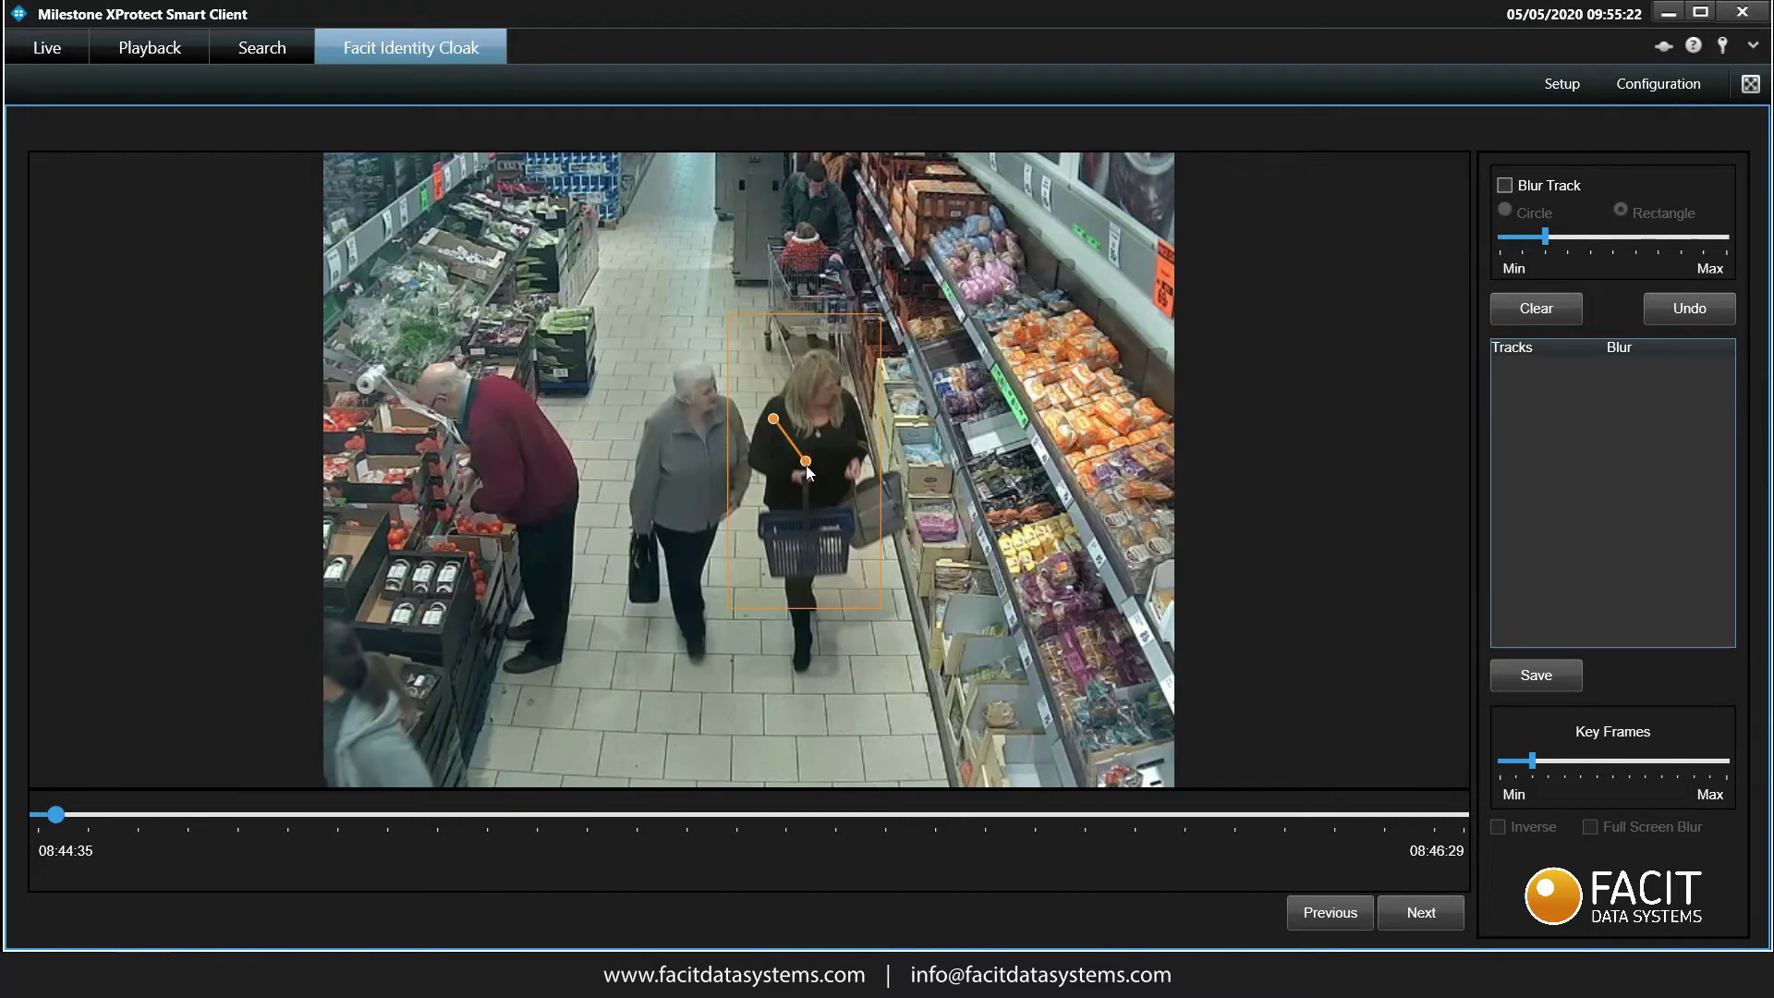
left_click(827, 515)
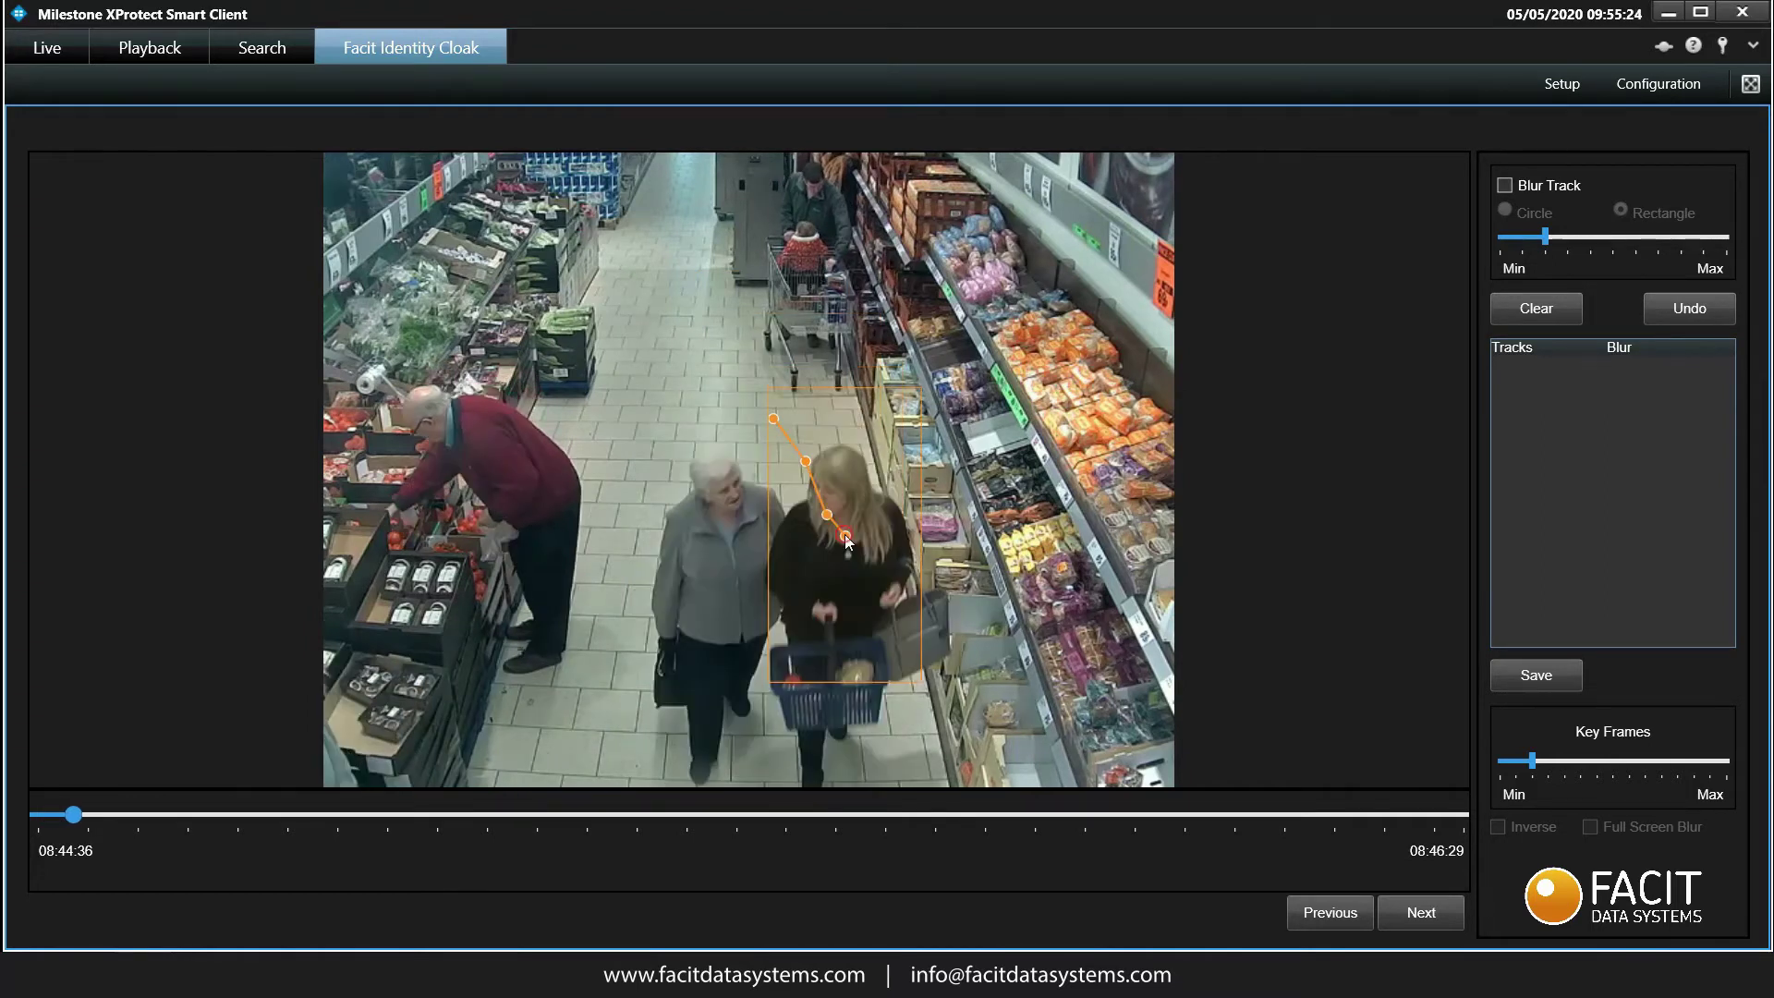
left_click(849, 569)
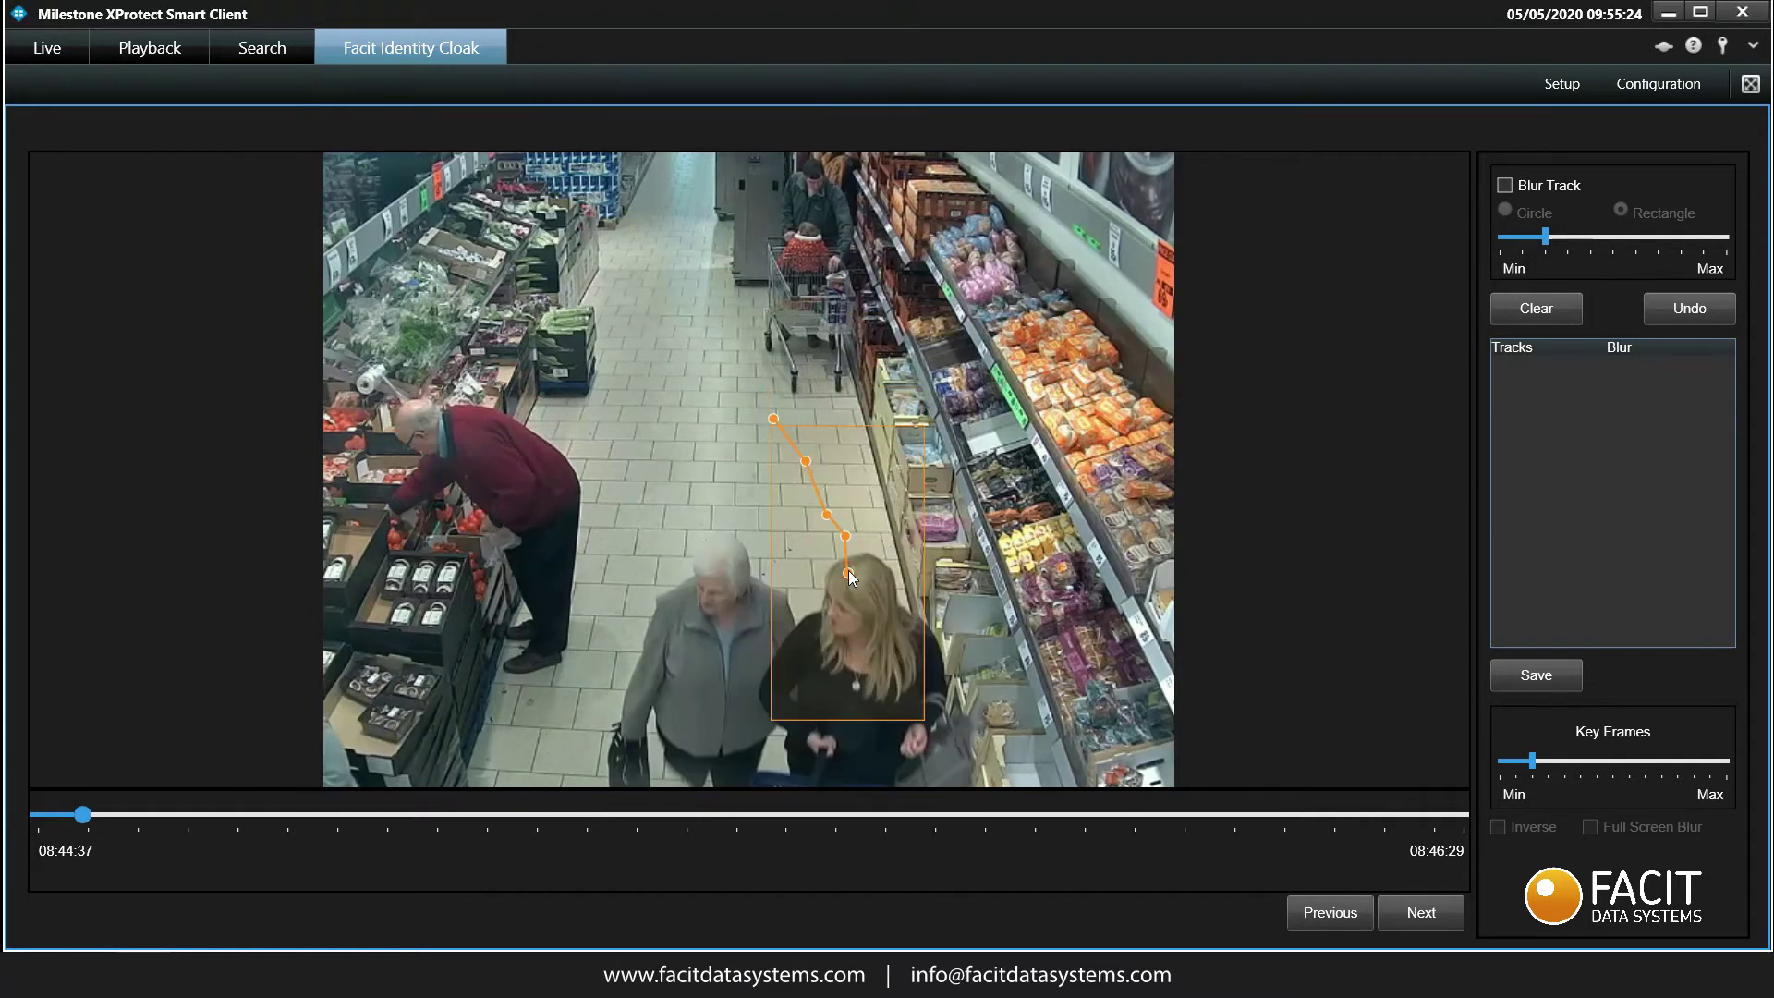
left_click(850, 619)
left_click(849, 713)
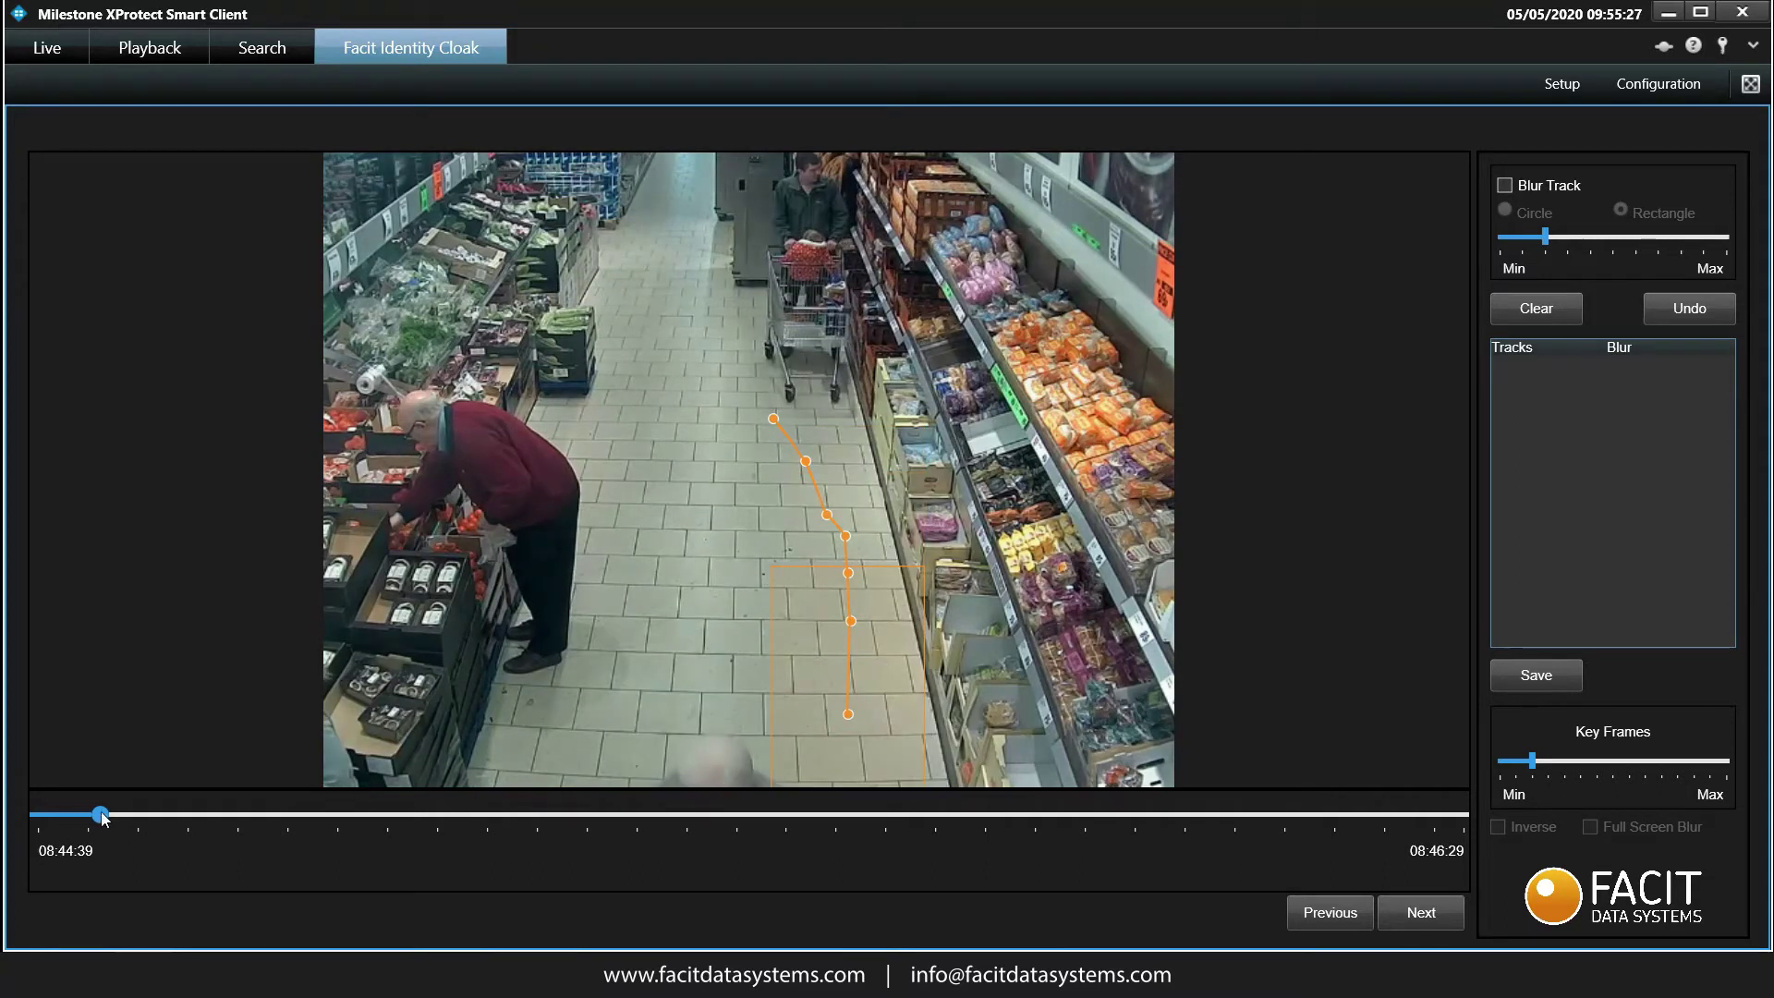
mouse_move(102, 817)
left_mouse_down()
mouse_move(39, 820)
mouse_move(45, 837)
mouse_move(109, 841)
left_mouse_up()
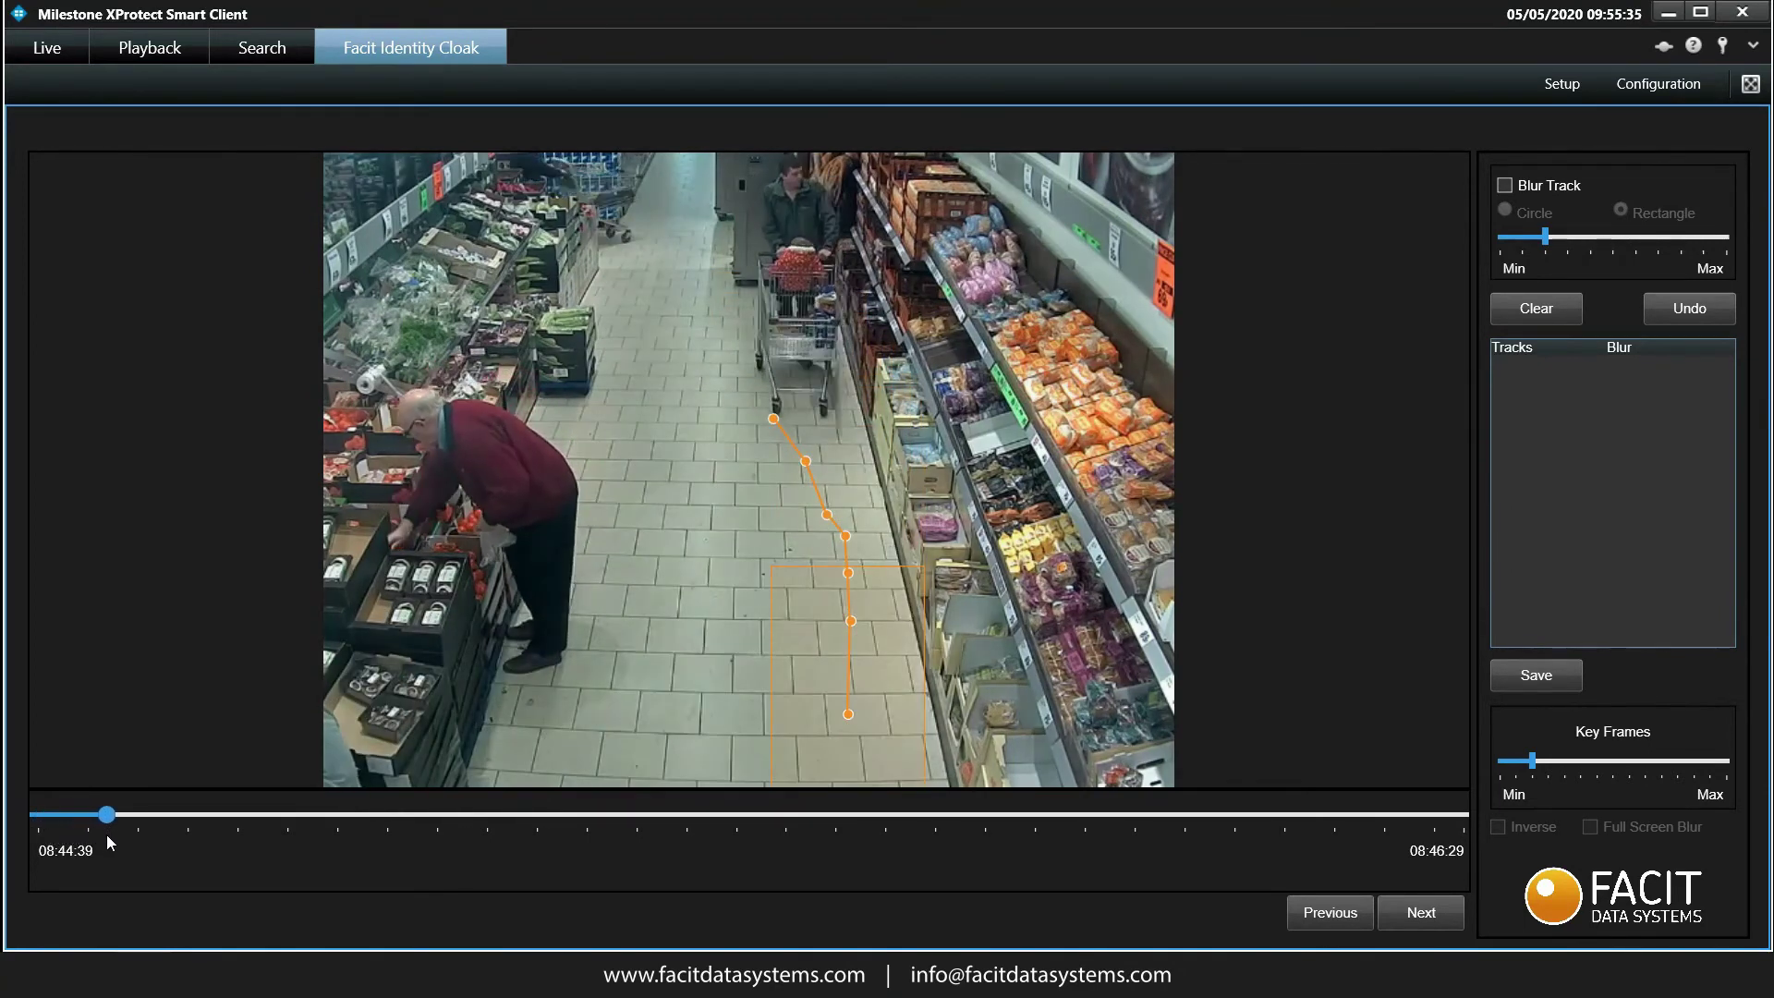
left_click(1532, 684)
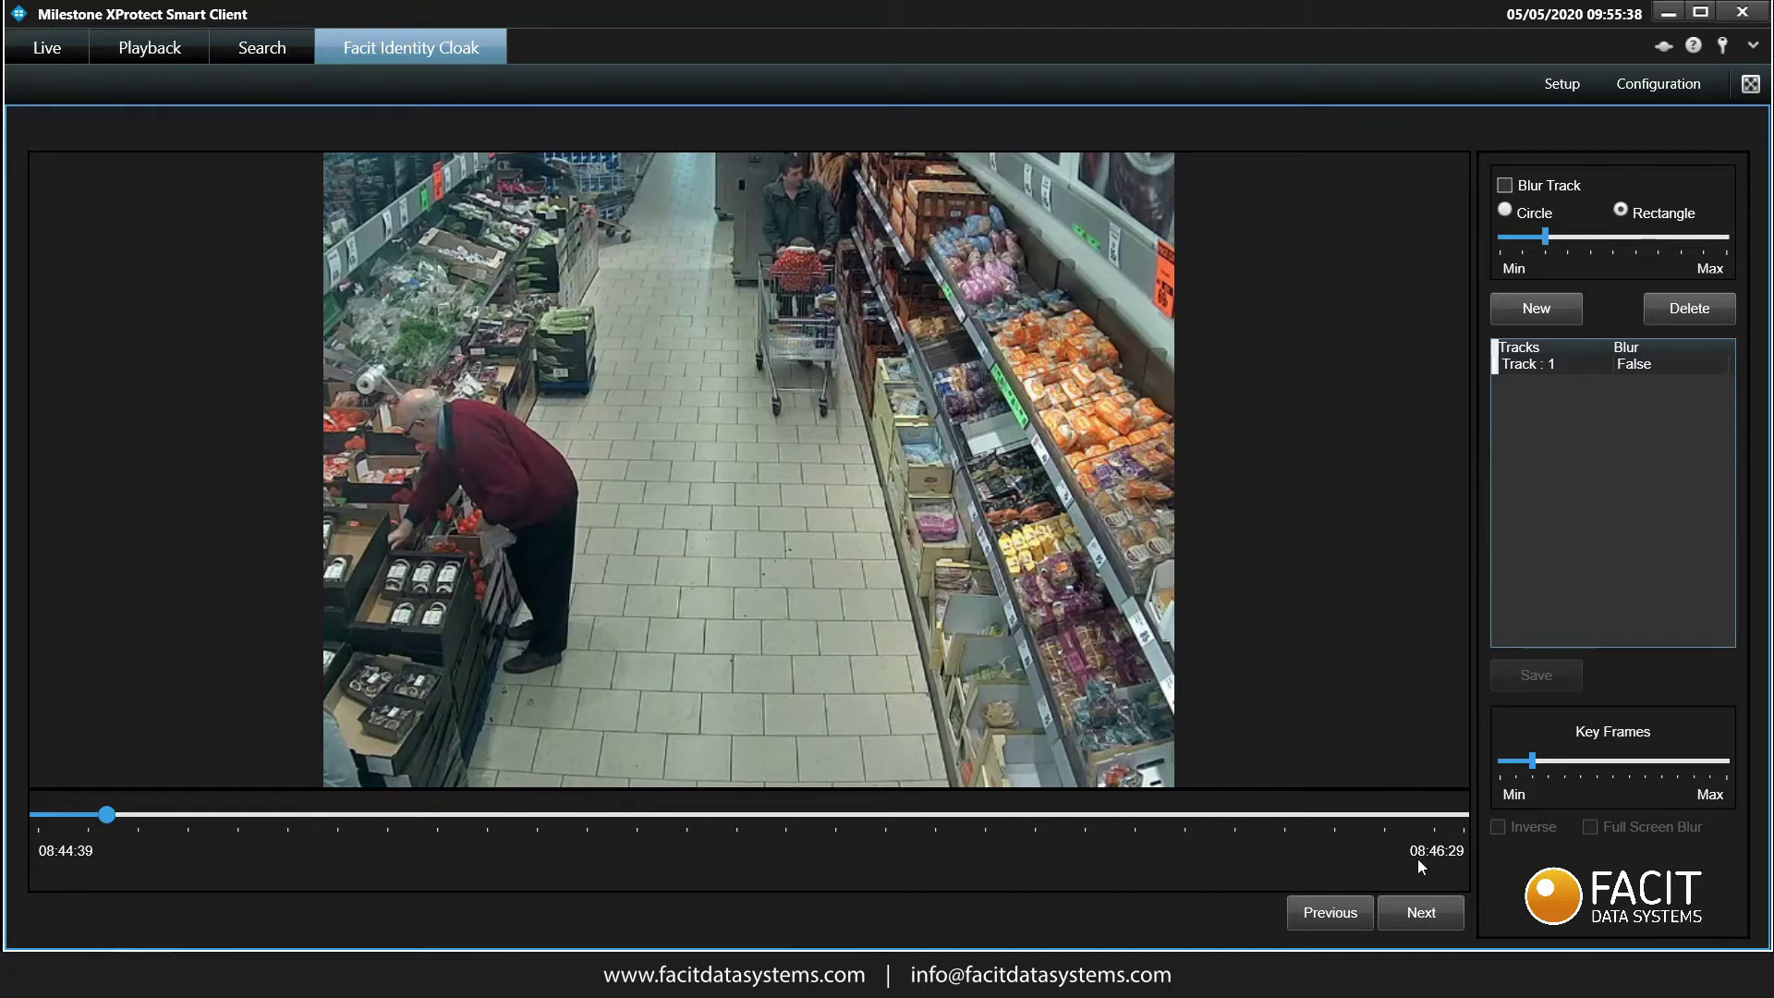
Continue from tracking to the blur-and-export page of Identity Cloak.
left_click(1421, 913)
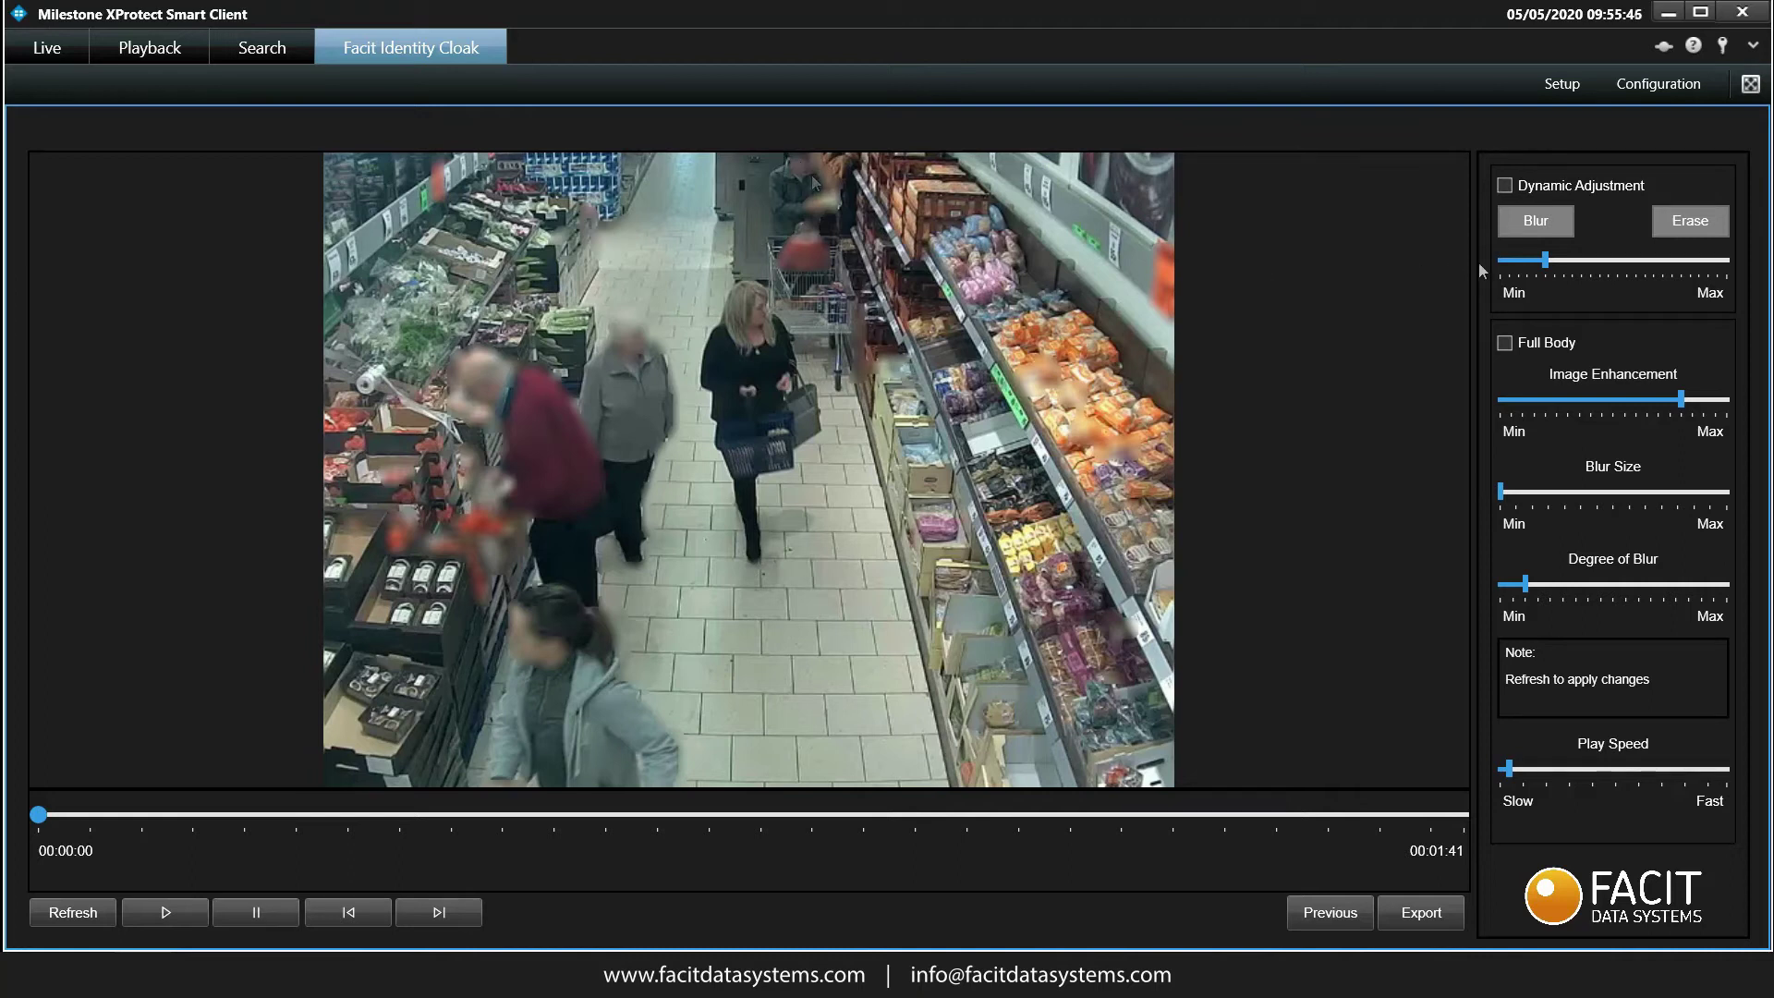
Brush blur over the trolley and grey-jacket shoppers, then erase blur from the left-hand people.
left_click(1545, 220)
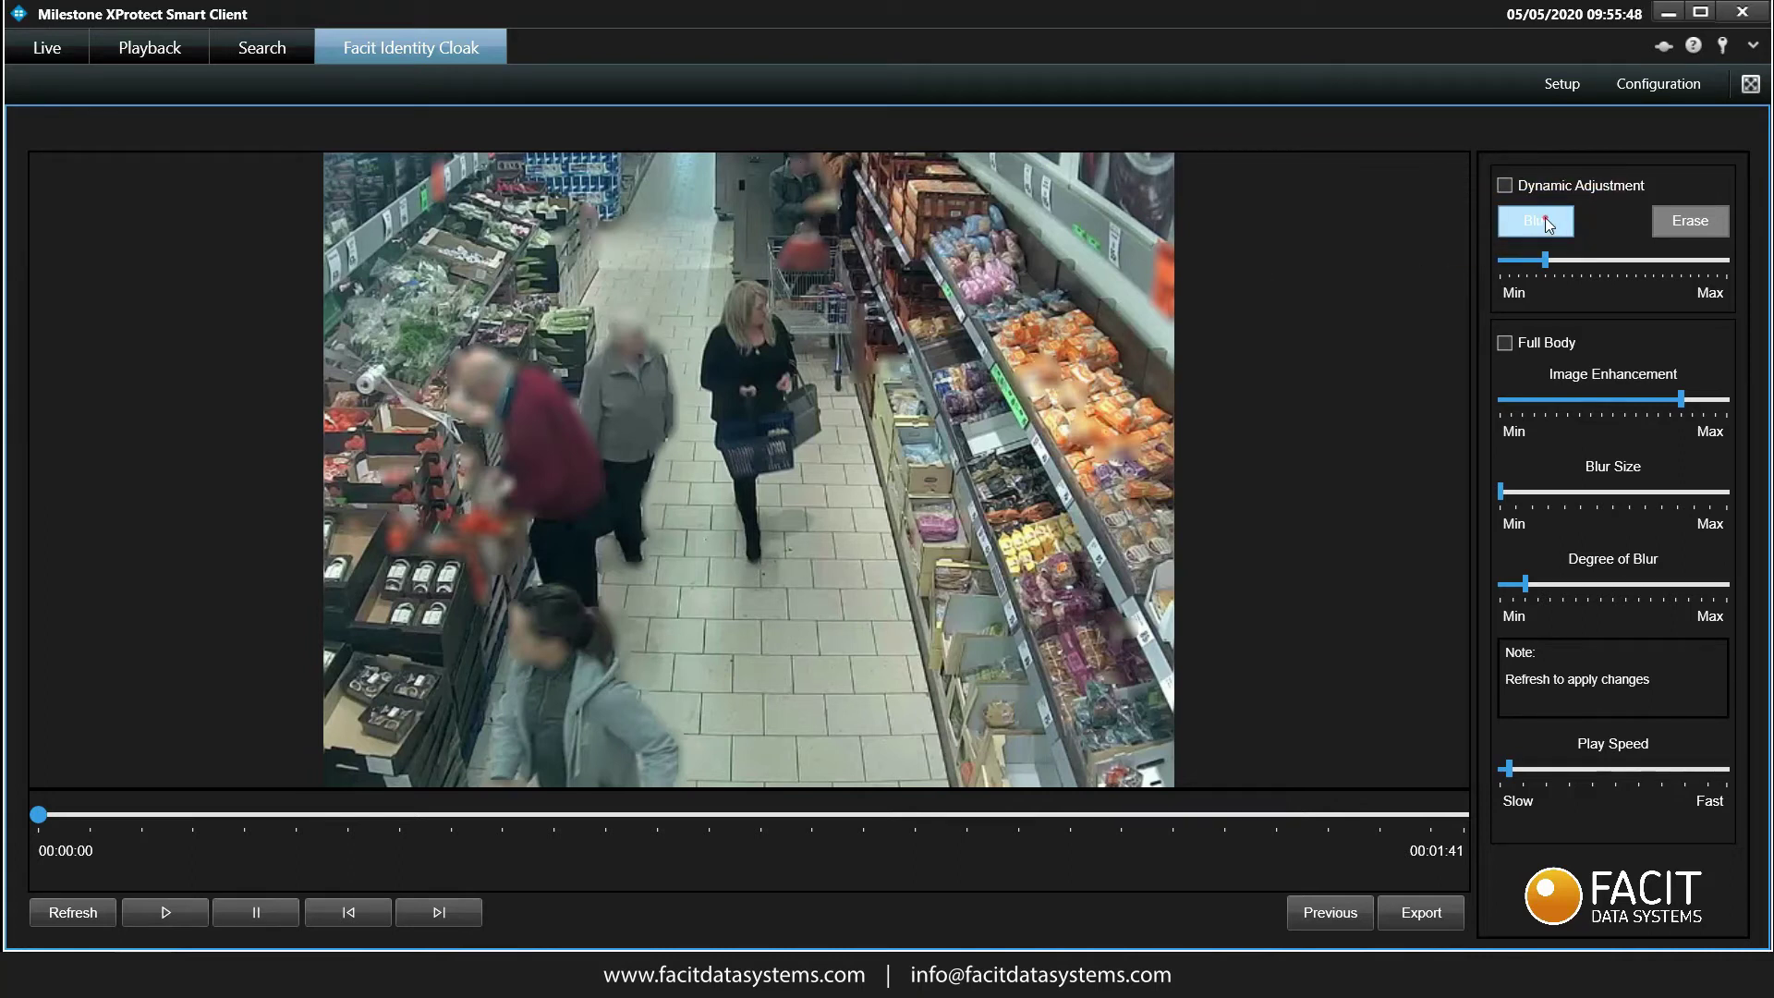
mouse_move(802, 242)
left_mouse_down()
mouse_move(792, 207)
mouse_move(821, 214)
mouse_move(817, 231)
left_mouse_up()
mouse_move(624, 369)
left_mouse_down()
mouse_move(568, 529)
mouse_move(595, 507)
mouse_move(487, 685)
mouse_move(428, 601)
mouse_move(478, 361)
mouse_move(597, 293)
left_mouse_up()
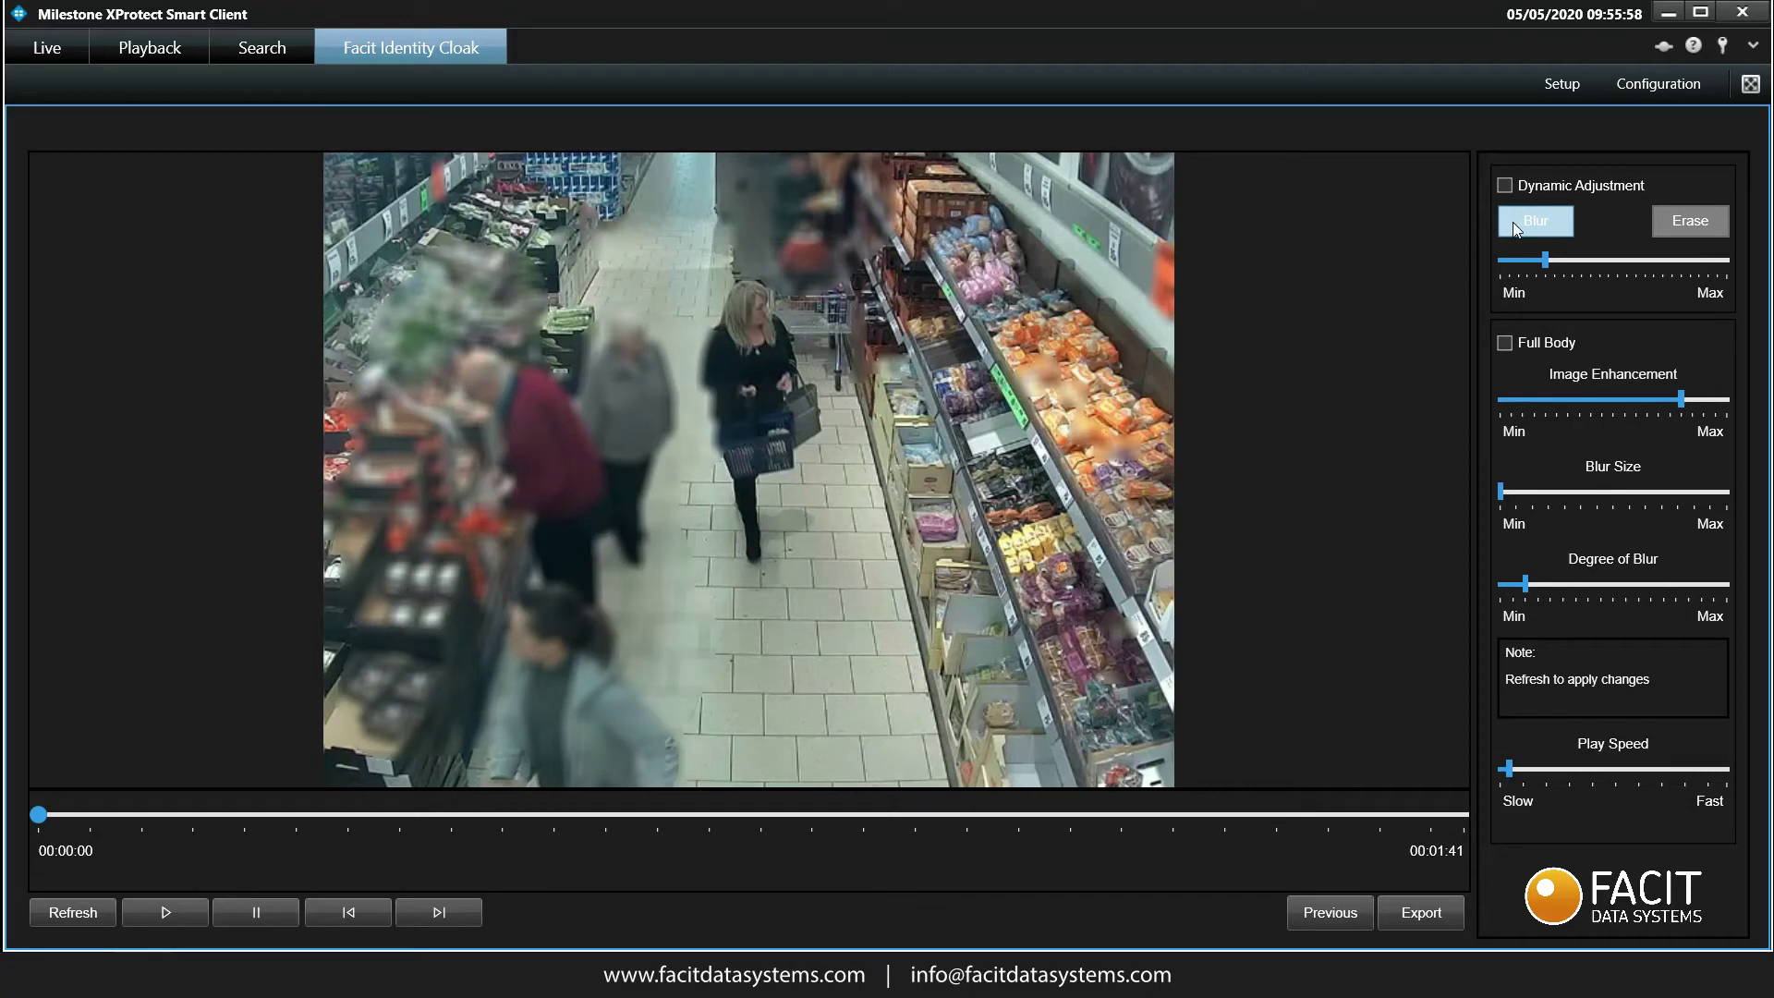
left_click(1682, 224)
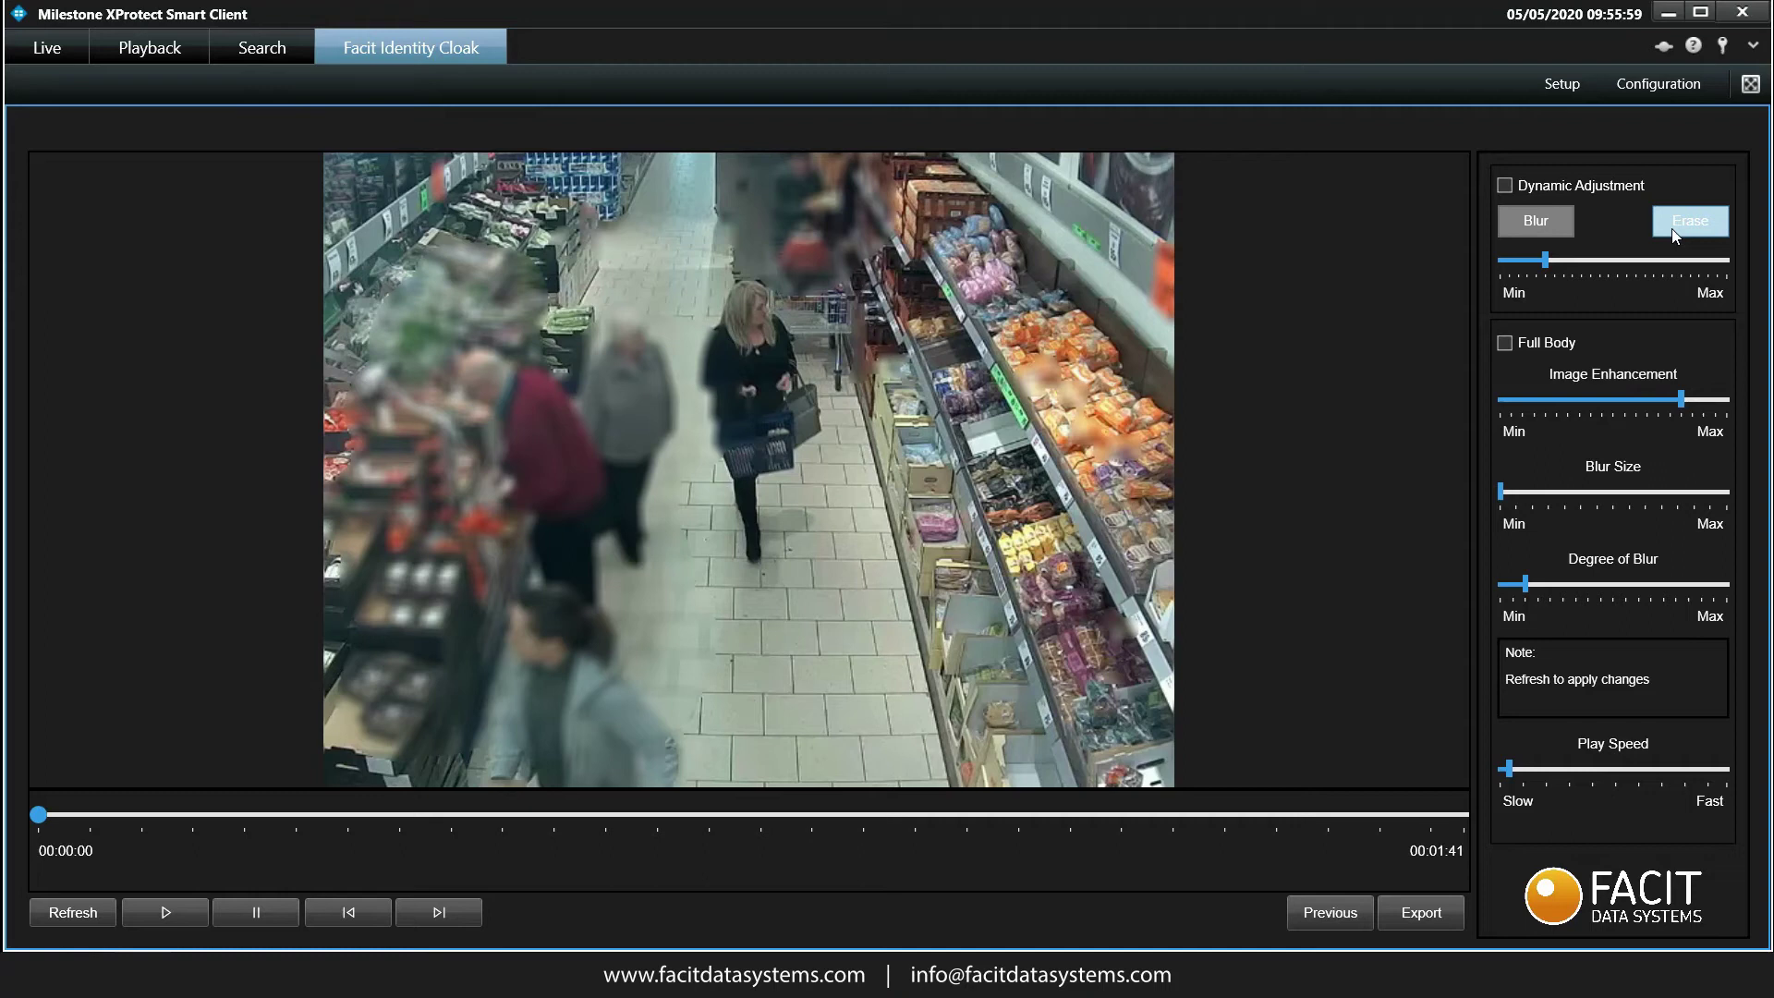
mouse_move(651, 440)
left_mouse_down()
mouse_move(564, 452)
mouse_move(519, 510)
mouse_move(611, 605)
mouse_move(521, 627)
mouse_move(619, 744)
mouse_move(634, 662)
mouse_move(714, 601)
mouse_move(387, 545)
mouse_move(401, 371)
mouse_move(513, 347)
mouse_move(453, 485)
mouse_move(609, 335)
mouse_move(432, 290)
mouse_move(619, 335)
mouse_move(640, 403)
left_mouse_up()
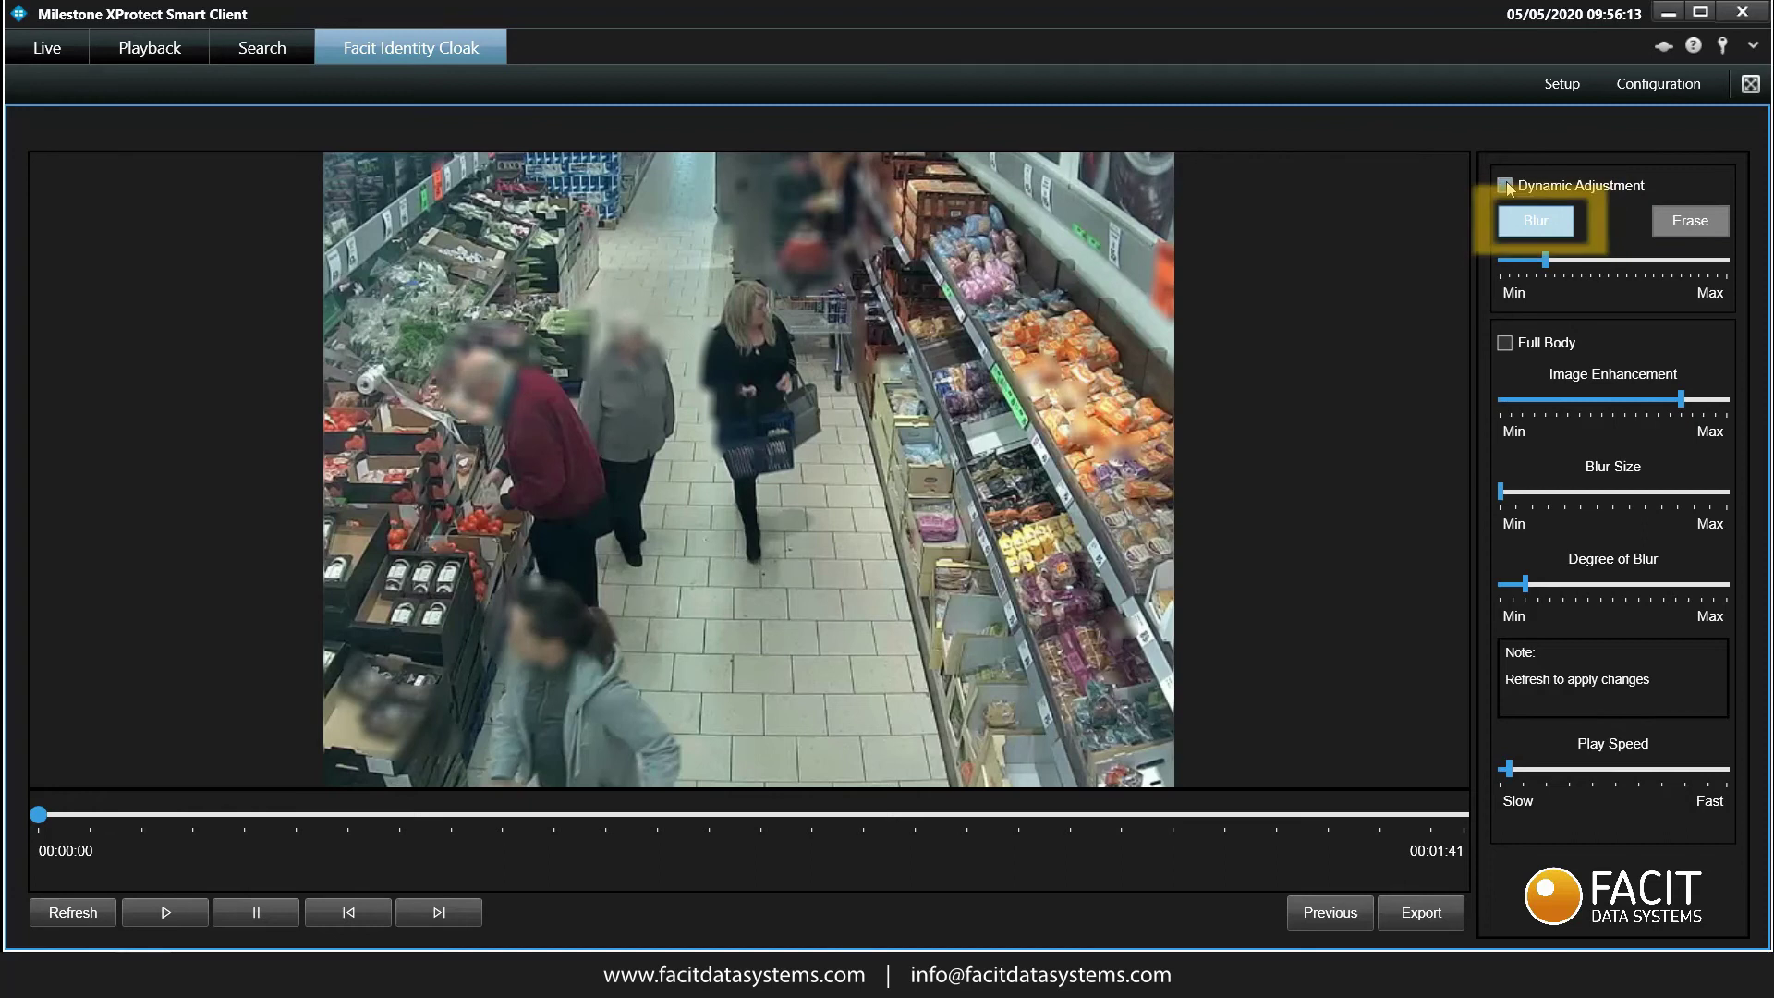
Enable Dynamic Adjustment, raise blur strength, blur the man in red, and export an AVI to the Desktop.
left_click(1504, 185)
left_click(1536, 278)
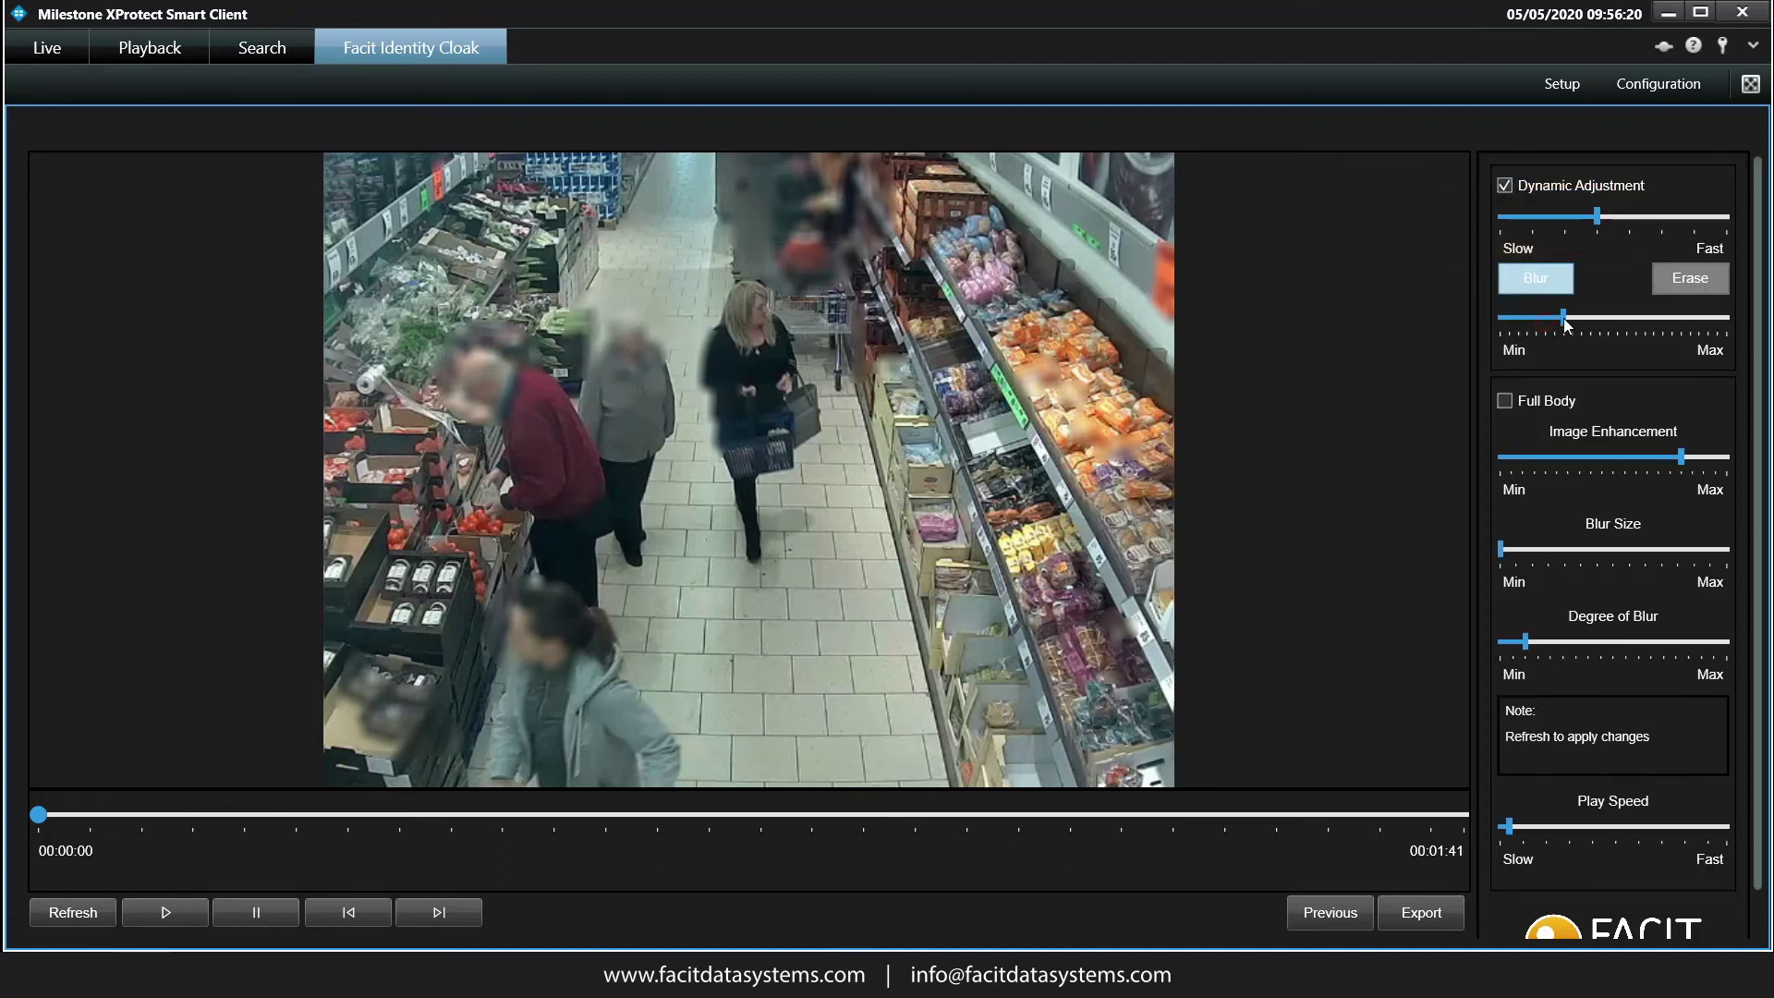
left_click_drag(1565, 319, 1619, 319)
mouse_move(516, 410)
left_mouse_down()
mouse_move(449, 403)
mouse_move(450, 456)
mouse_move(415, 472)
mouse_move(452, 425)
mouse_move(426, 414)
mouse_move(422, 442)
mouse_move(449, 448)
mouse_move(448, 432)
mouse_move(454, 463)
mouse_move(454, 448)
left_mouse_up()
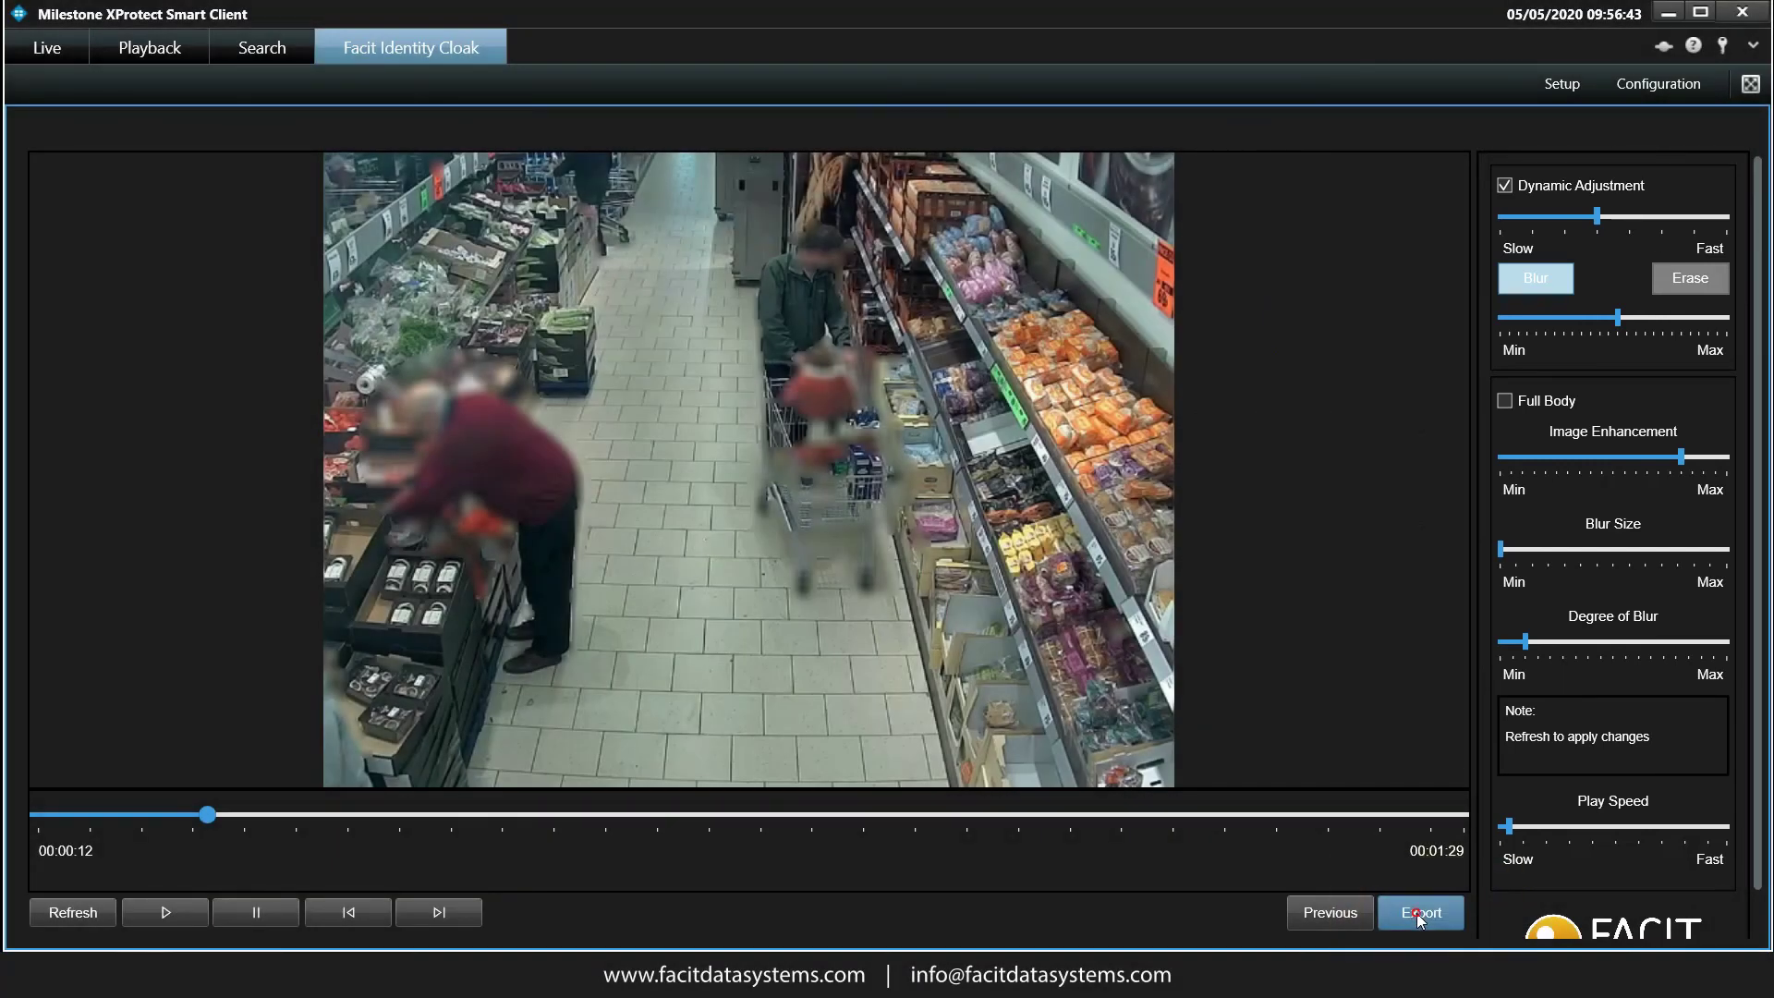
left_click(1421, 915)
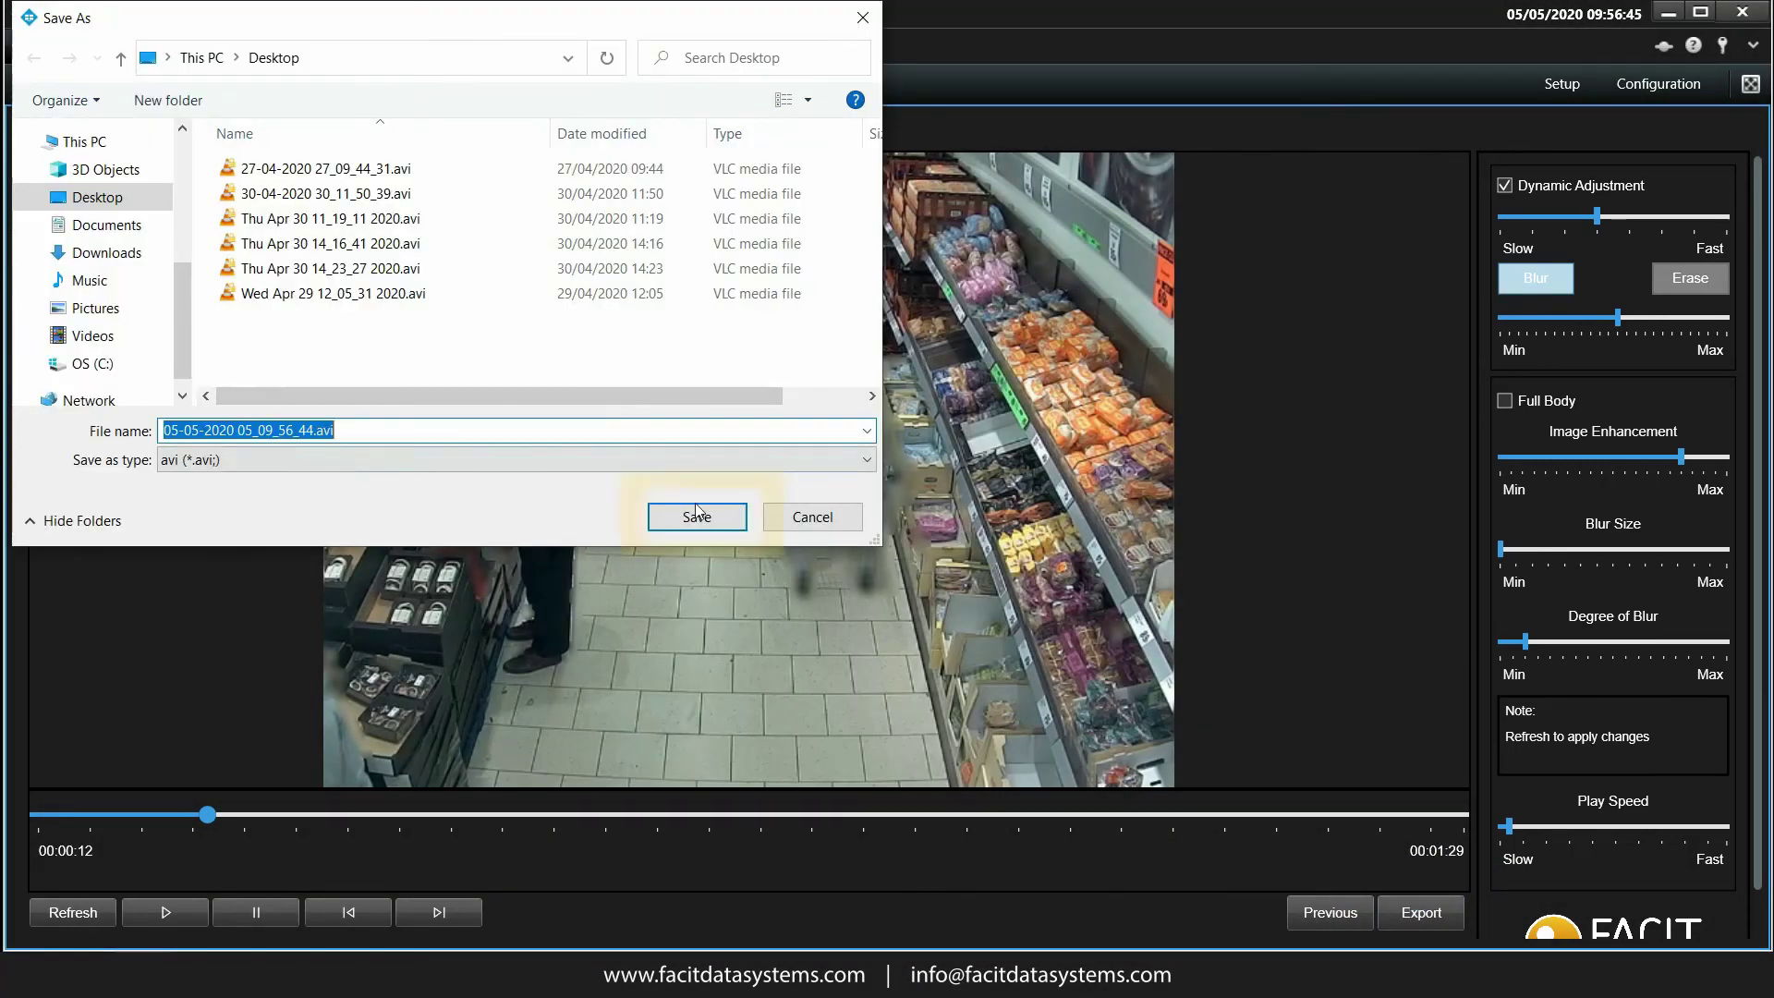
left_click(696, 516)
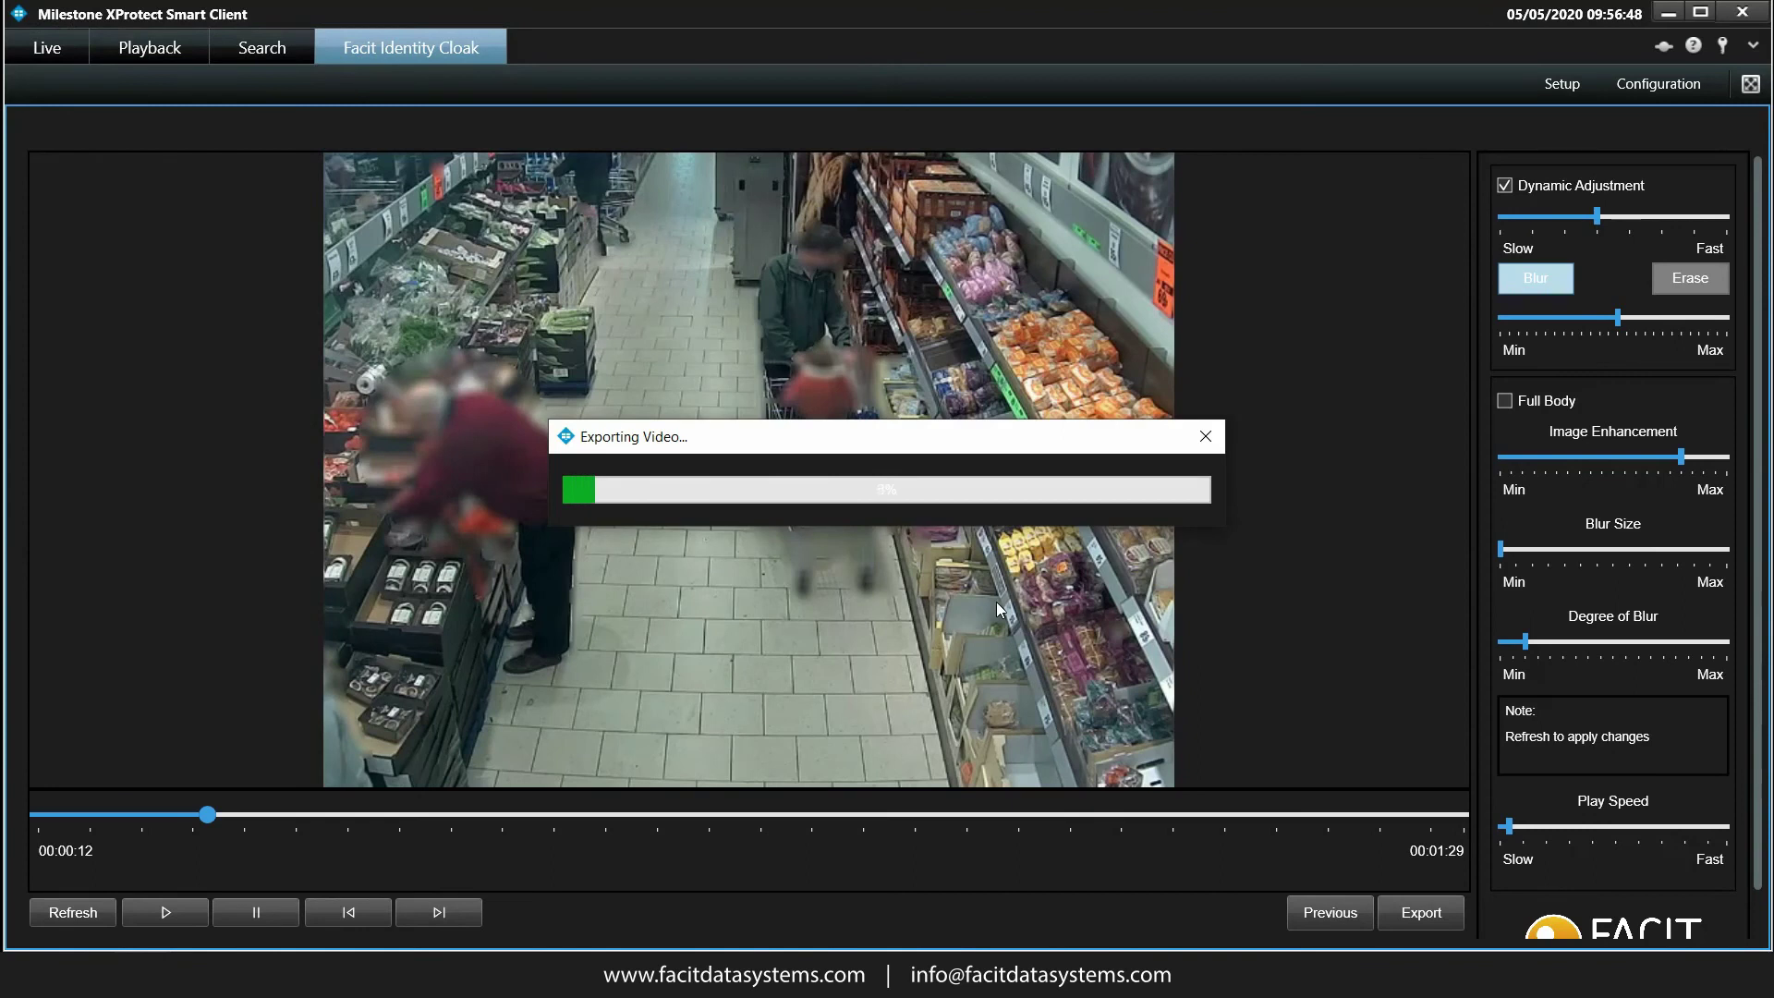